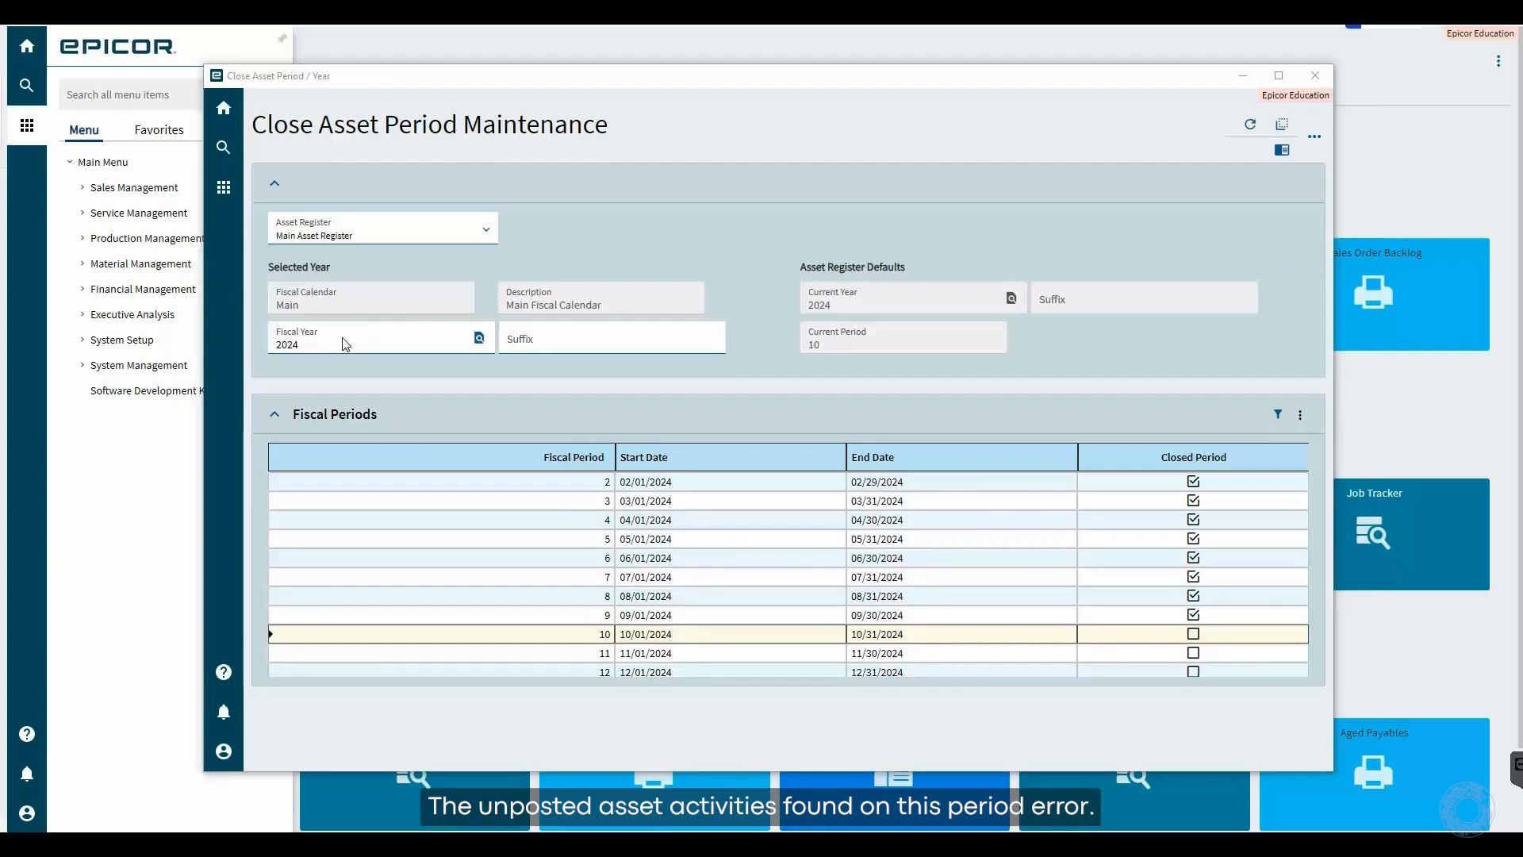
- Try to mark fiscal period 10 of 2024 as closed for the Main Asset Register
left_click(1193, 635)
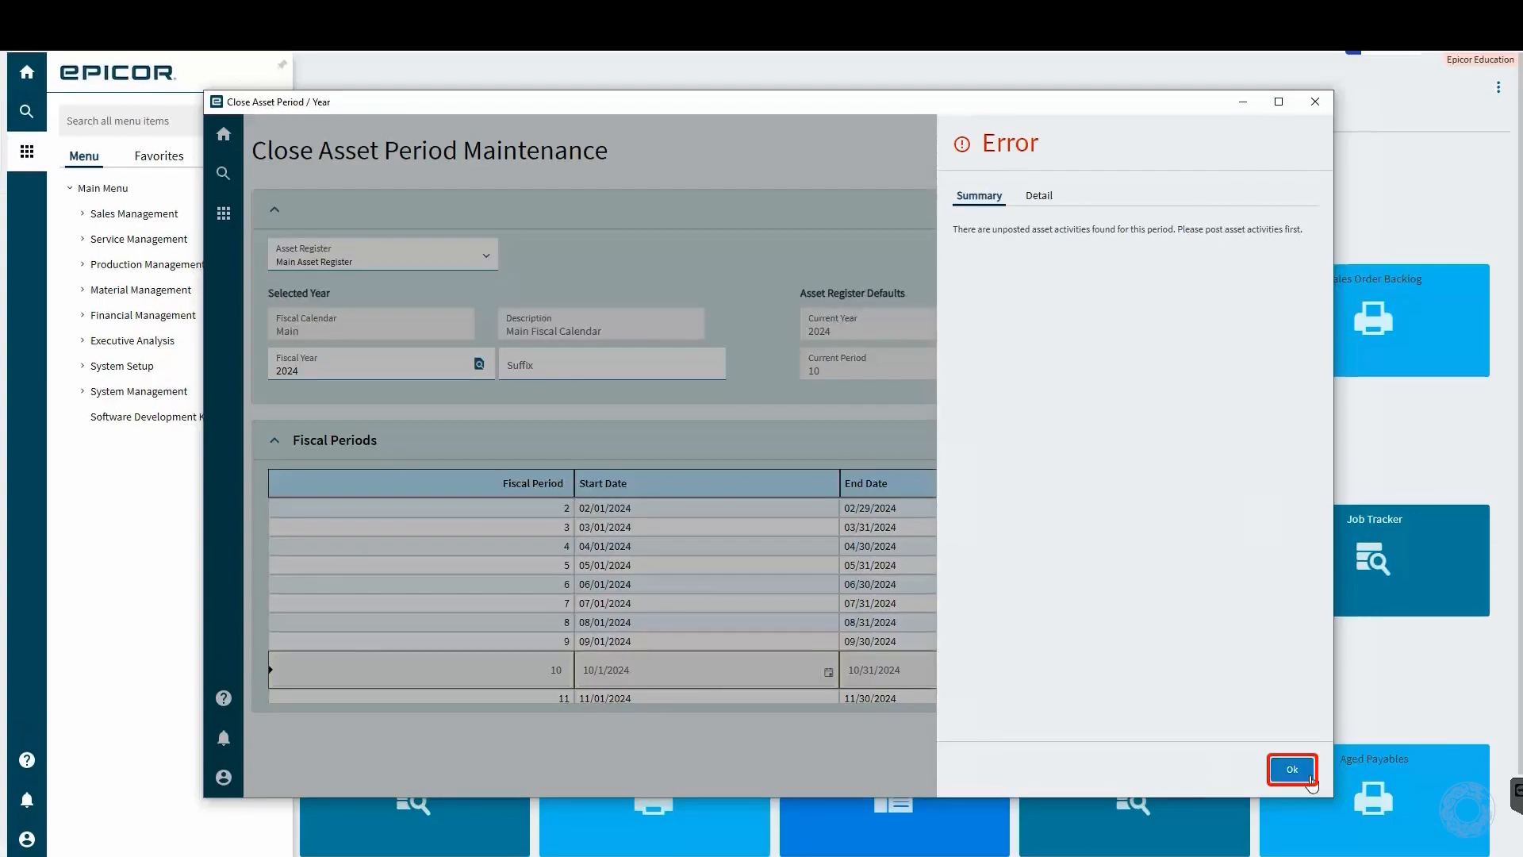
left_click(1292, 743)
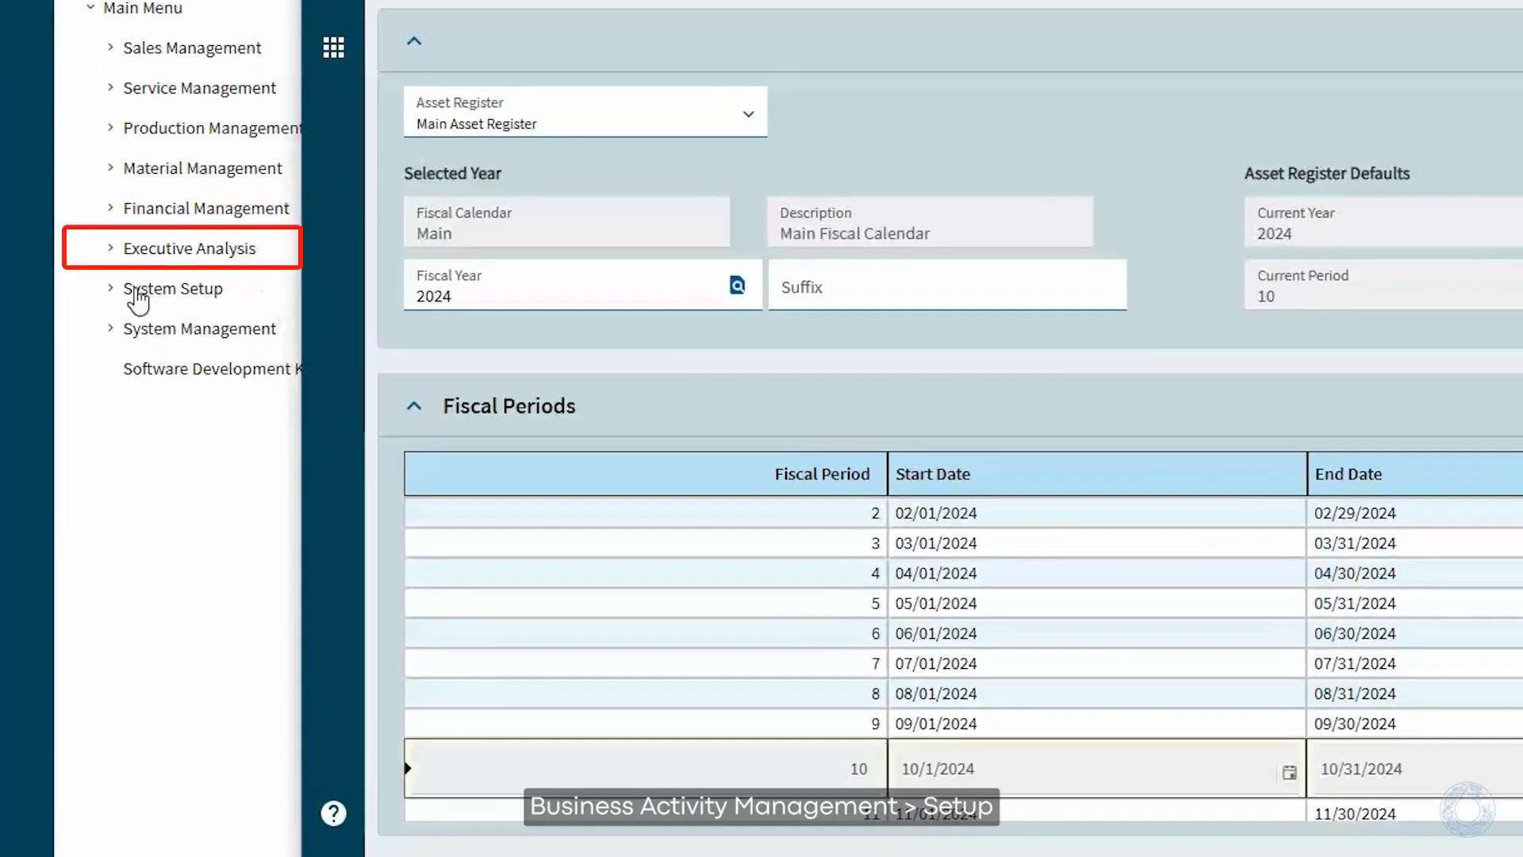
- Open Business Activity Query from the Business Activity Management setup programs and maximize its window
left_click(115, 250)
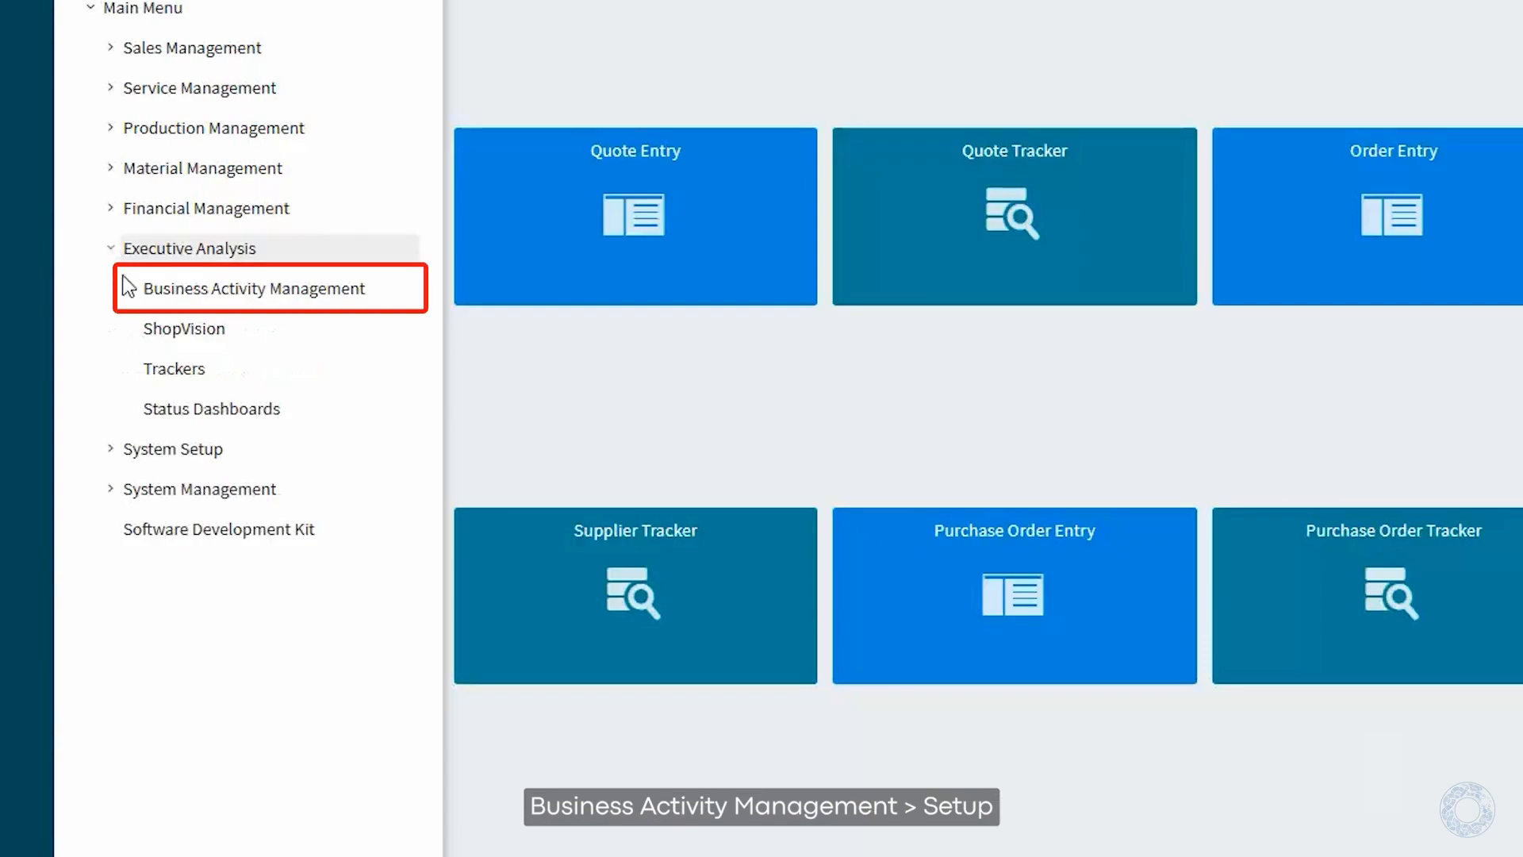
left_click(132, 291)
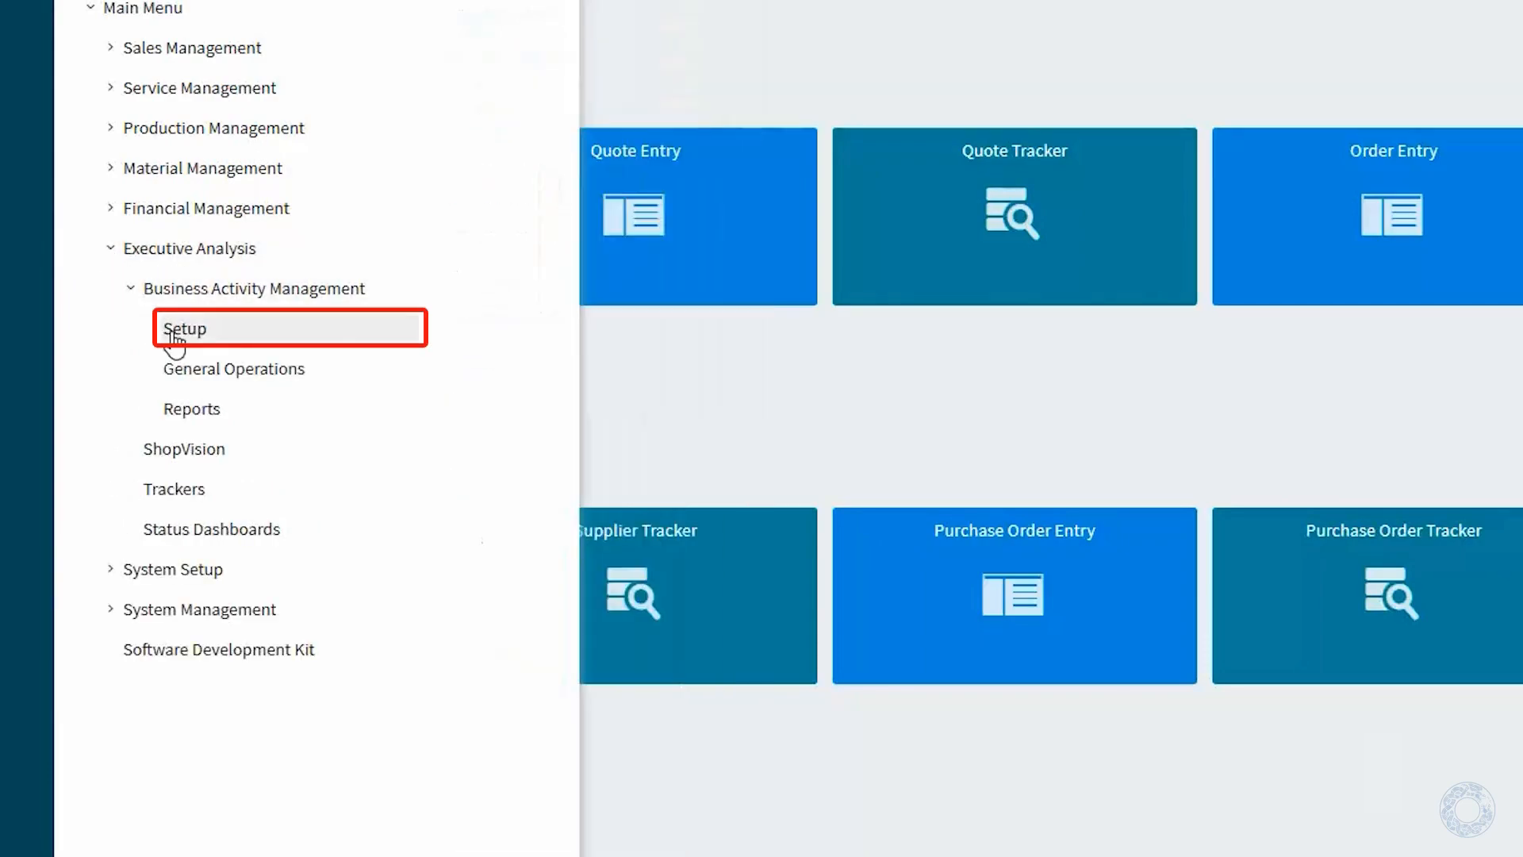
left_click(198, 333)
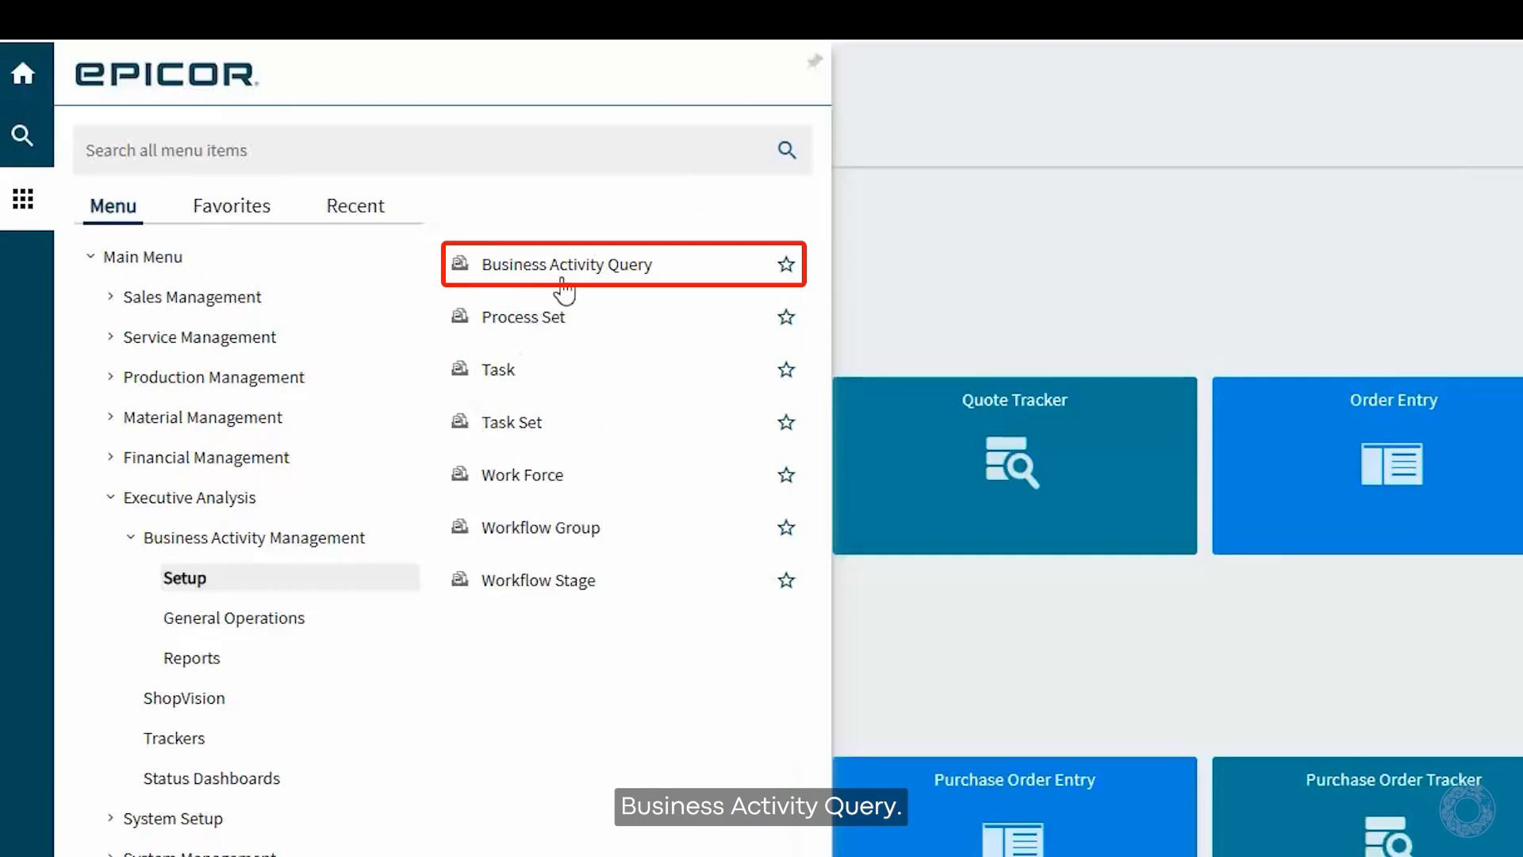
left_click(569, 269)
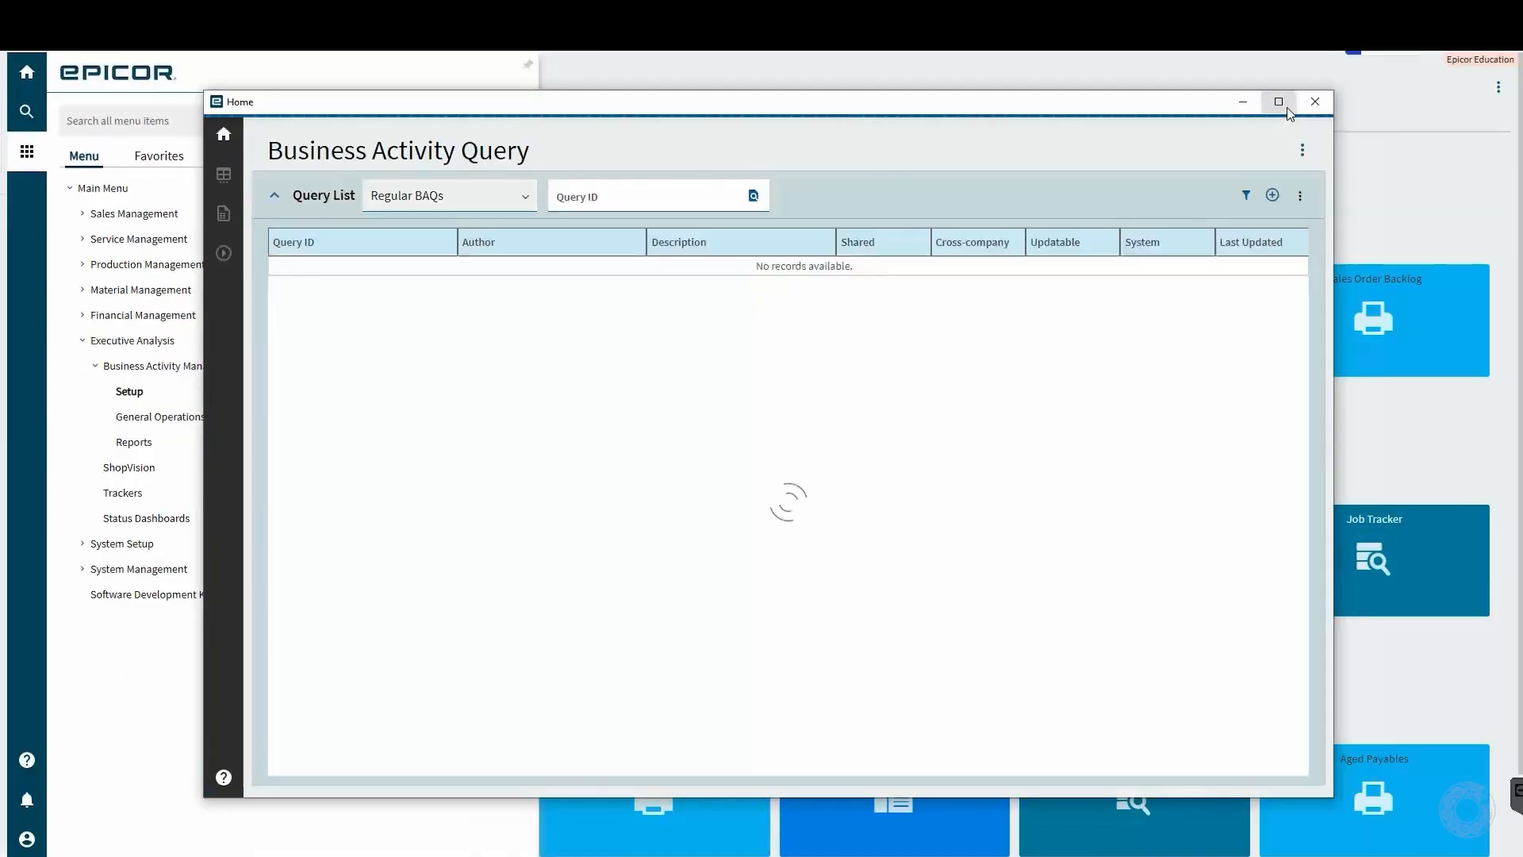
left_click(1288, 109)
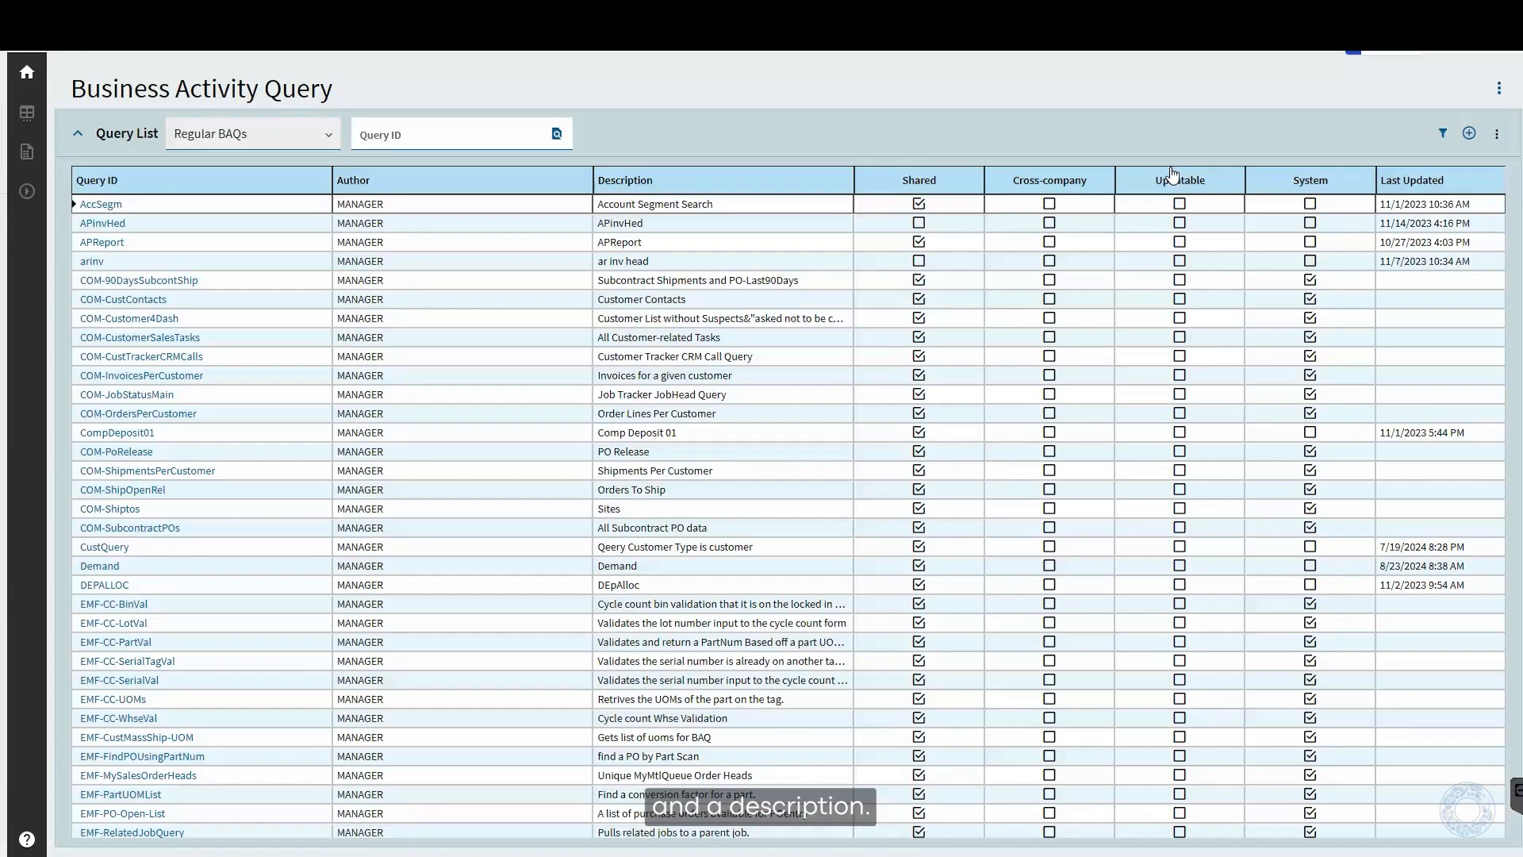
- Create a new query with the ID FAQuery and the description "Query for unposted activity"
left_click(1469, 135)
left_click(274, 238)
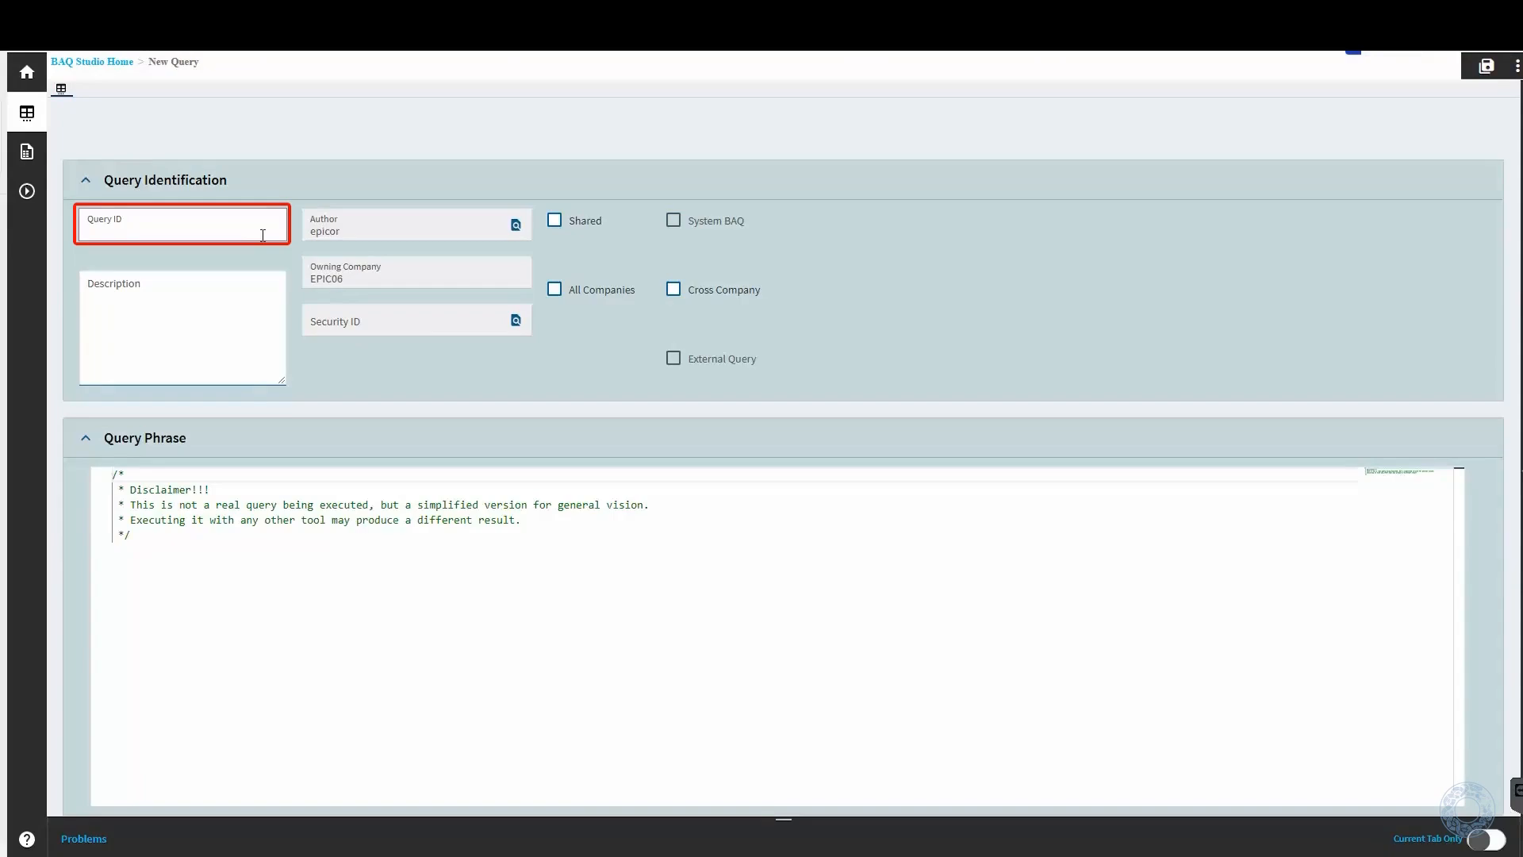
key("Caps_Lock")
type("FAQ")
key("Caps_Lock")
type("uery")
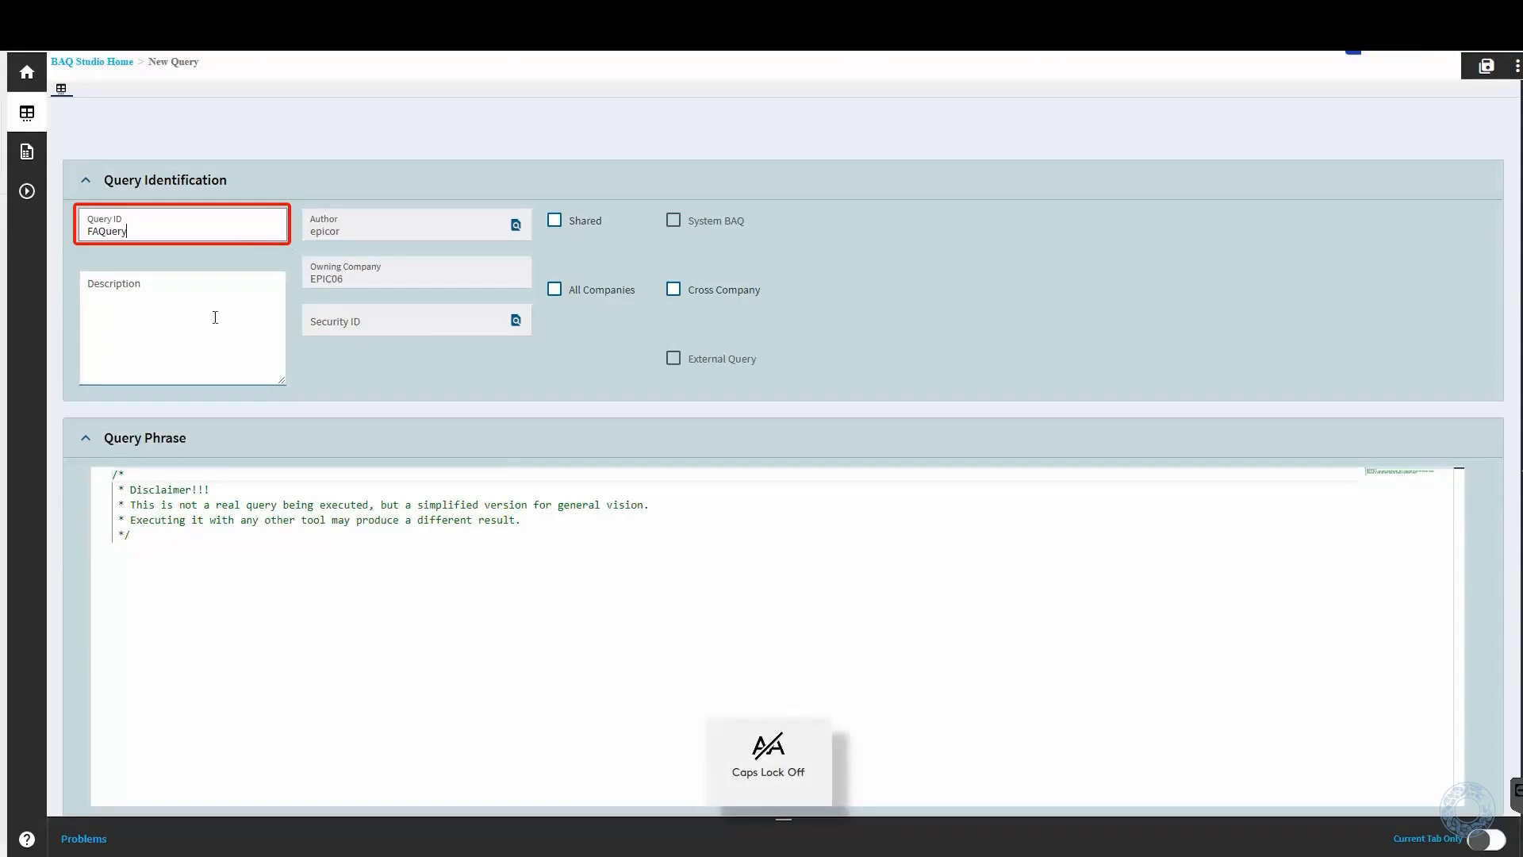
left_click(200, 323)
key("Caps_Lock")
type("Que")
key("Caps_Lock")
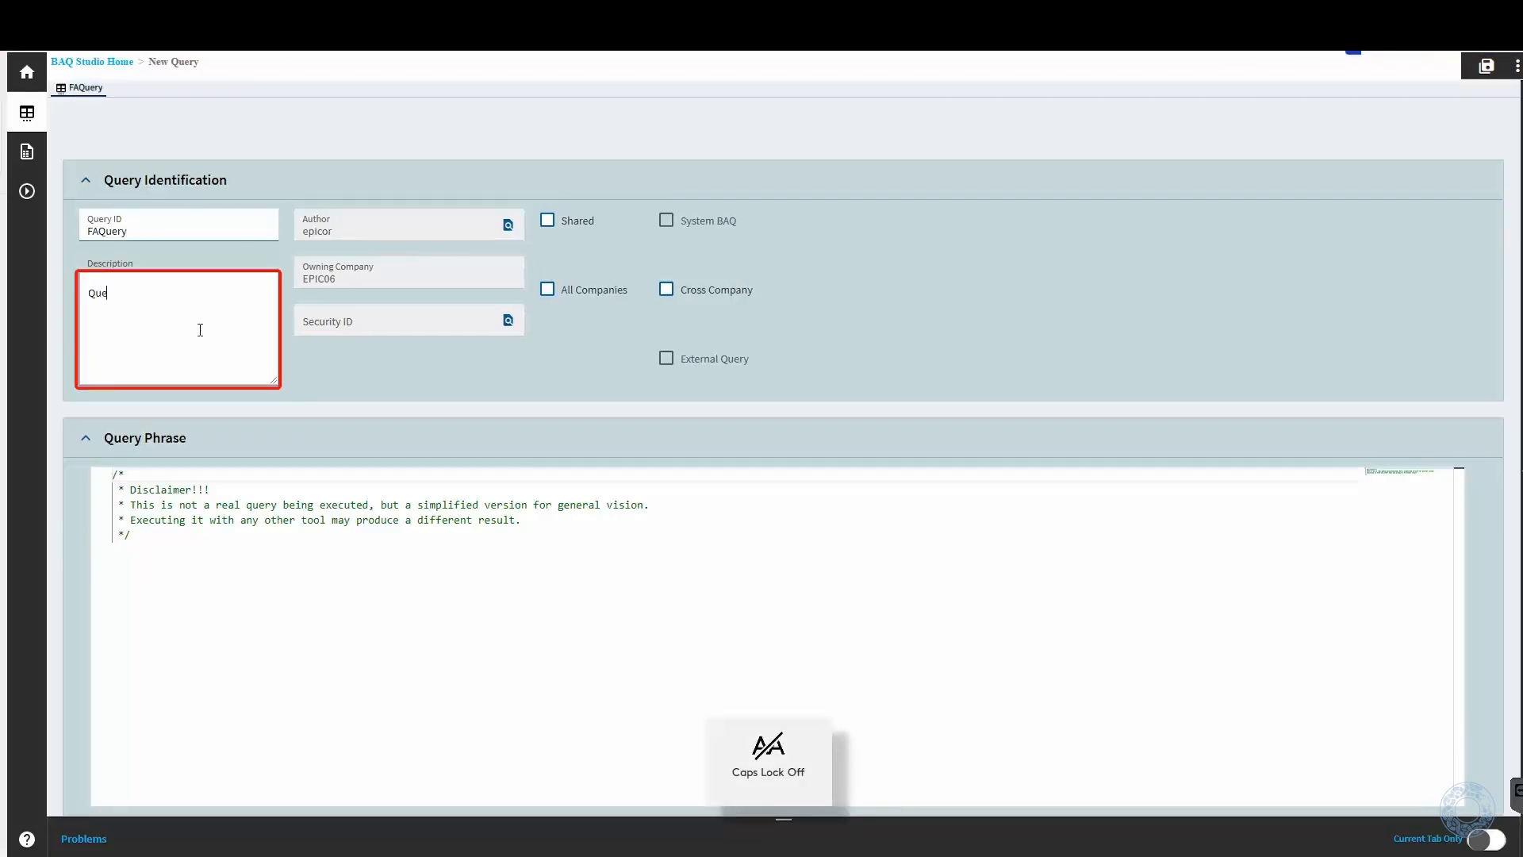
type("ry for unposted activity")
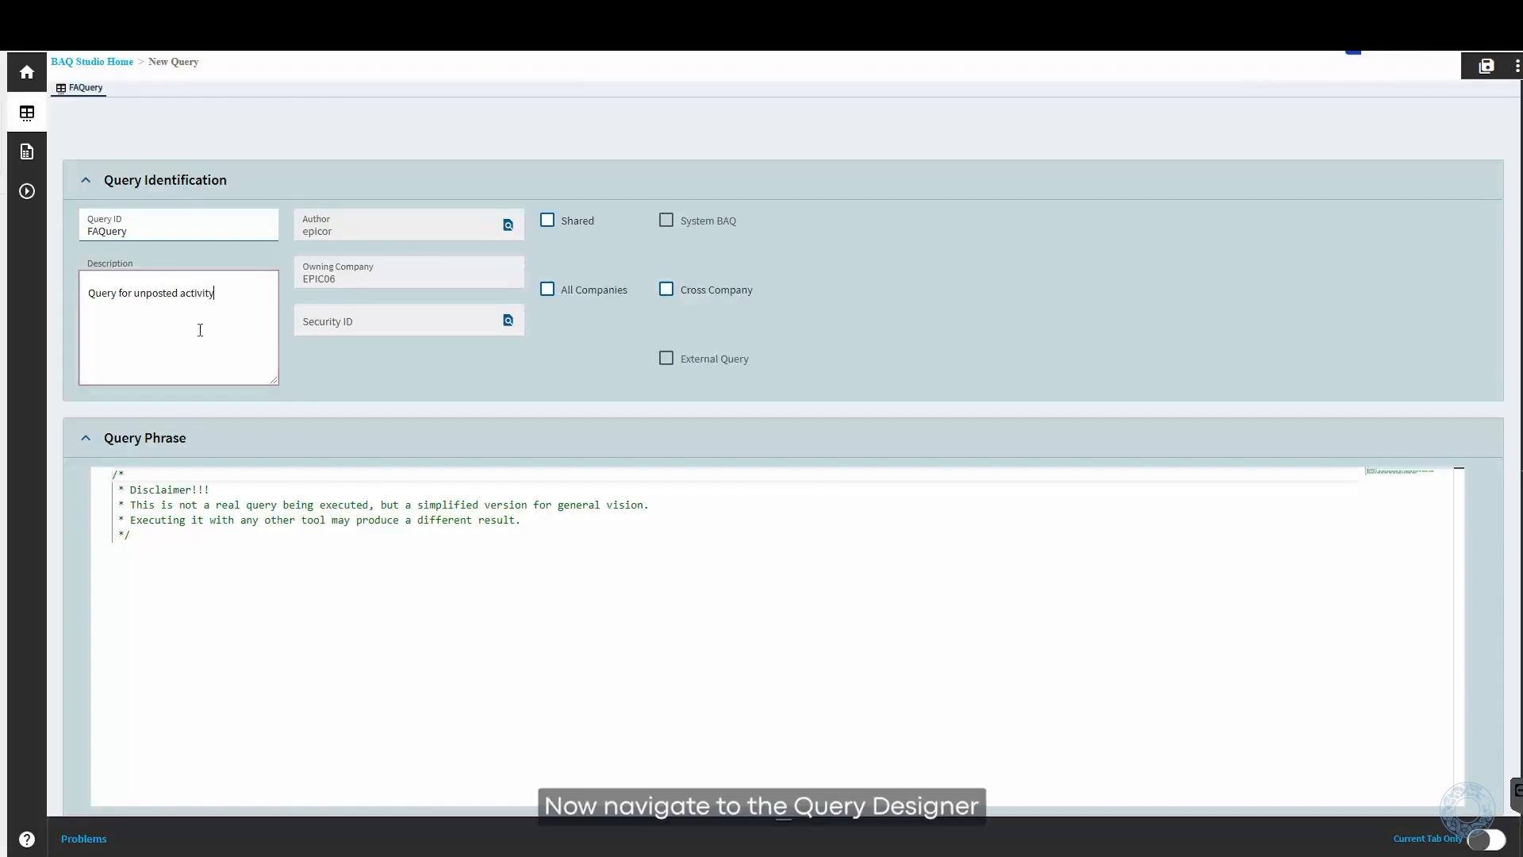
- Find the Erp.FASchedule table with the search text "fas" and add it to the query's diagram
left_click(24, 155)
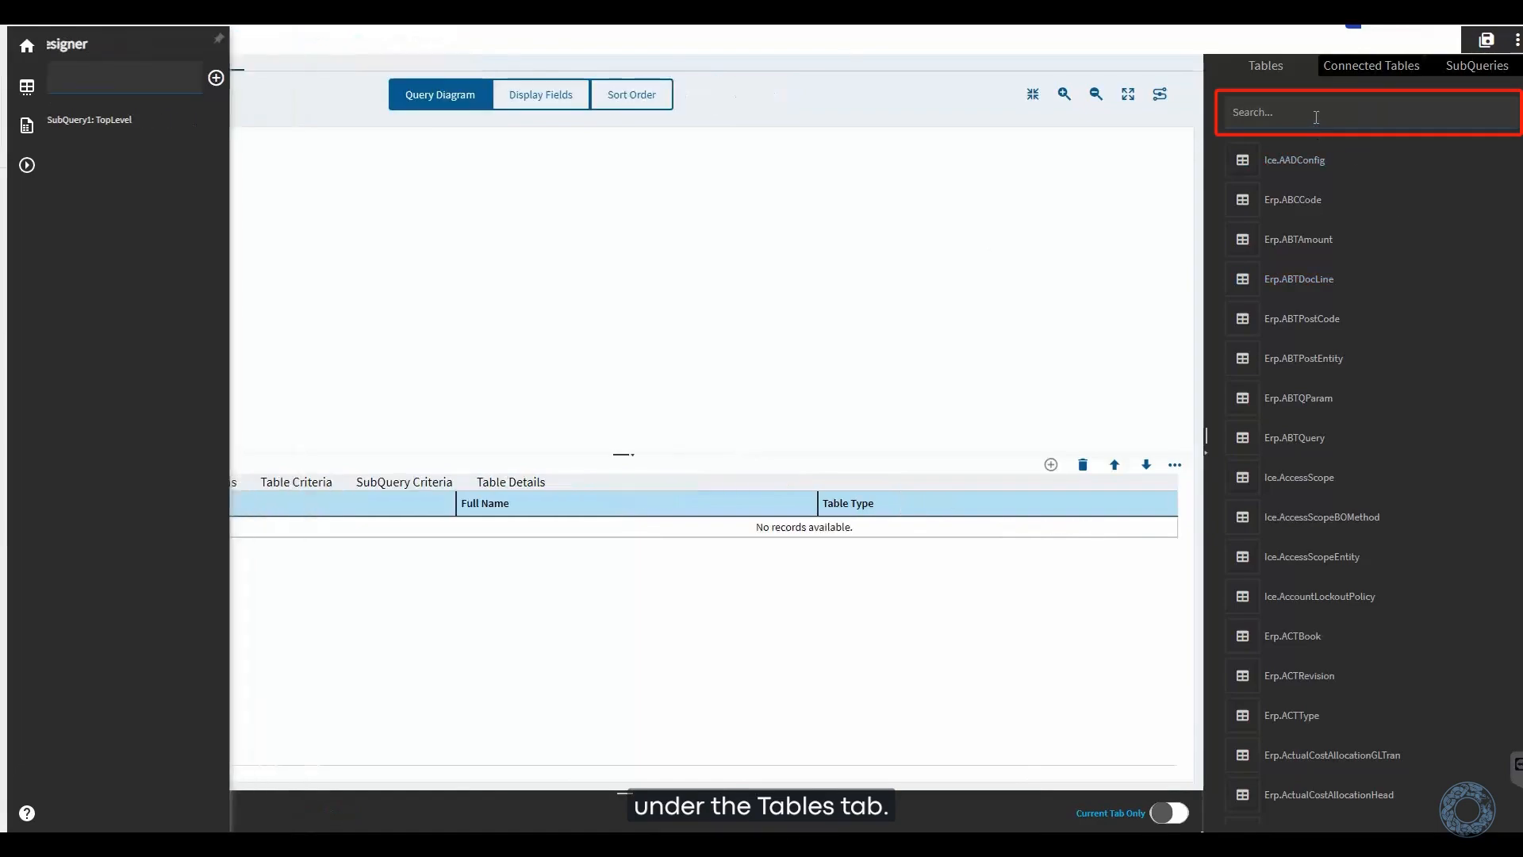
type("fas")
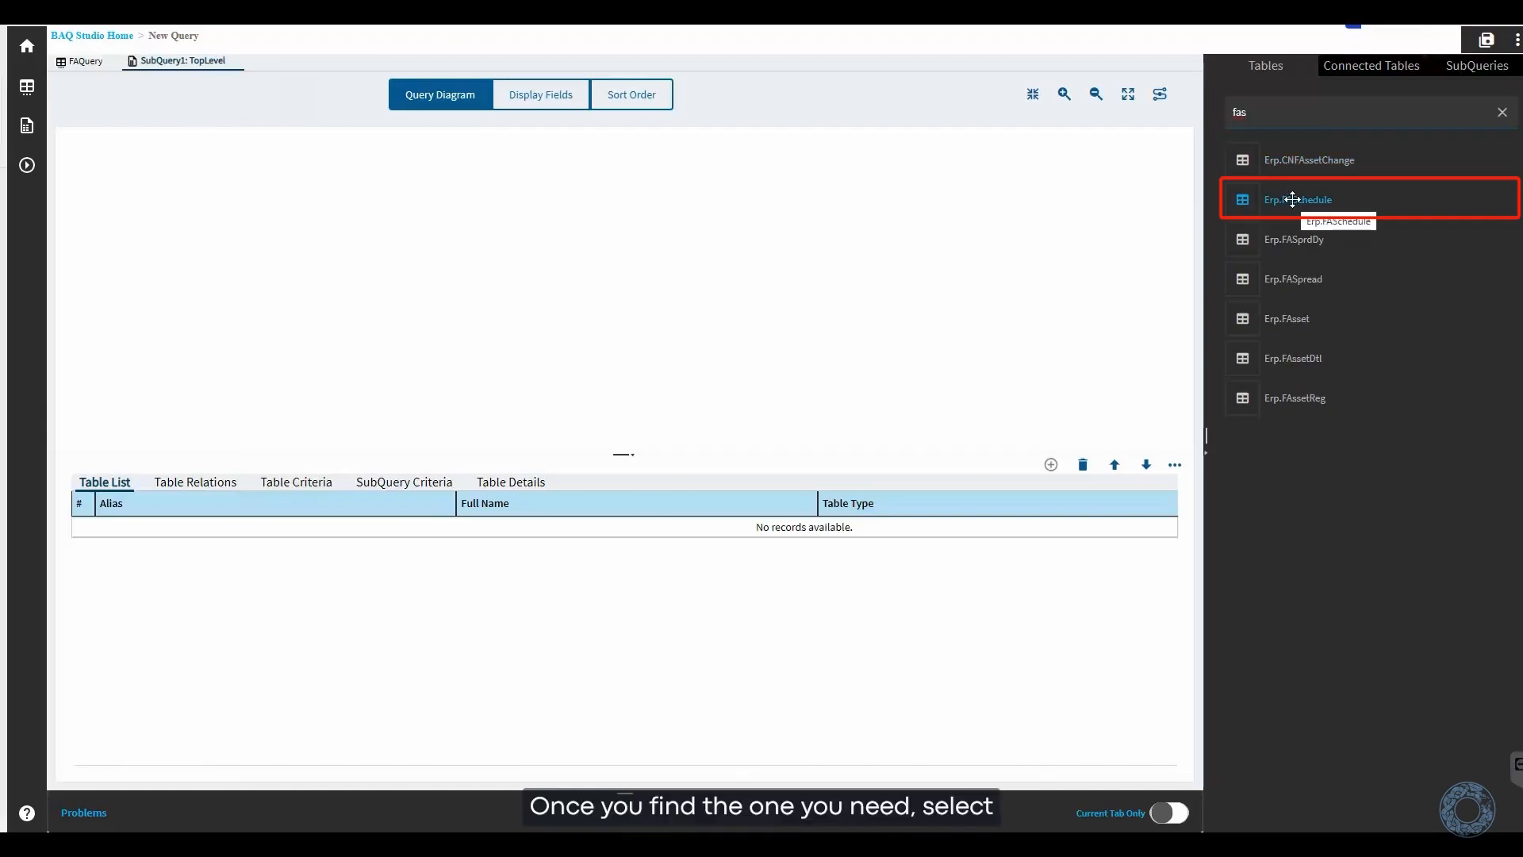
left_click_drag(1293, 199, 617, 265)
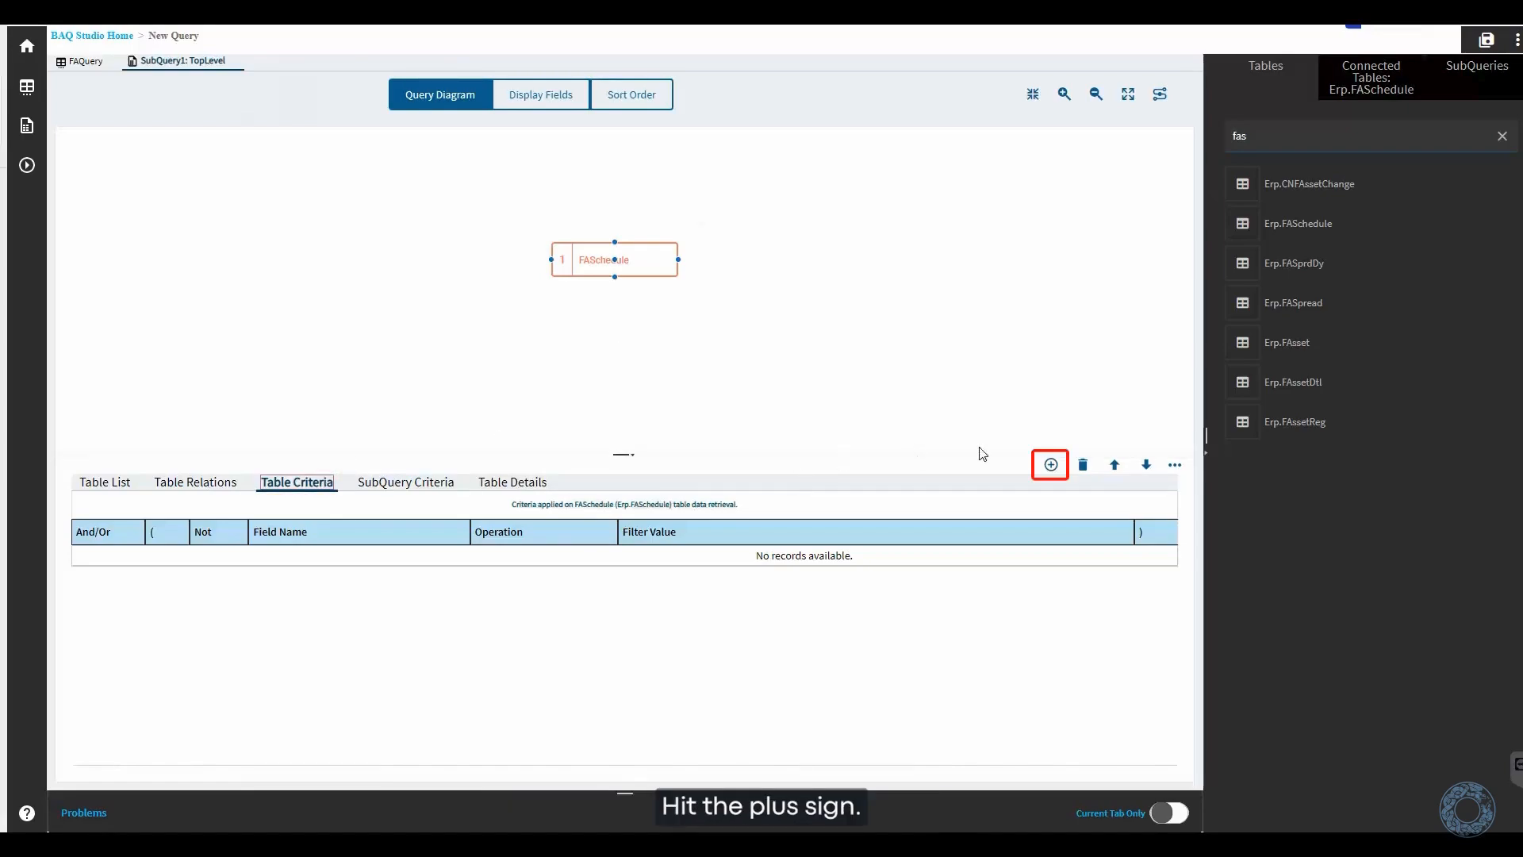
- Add a table criterion on FASchedule requiring Posted to equal the specified constant 0
left_click(1049, 465)
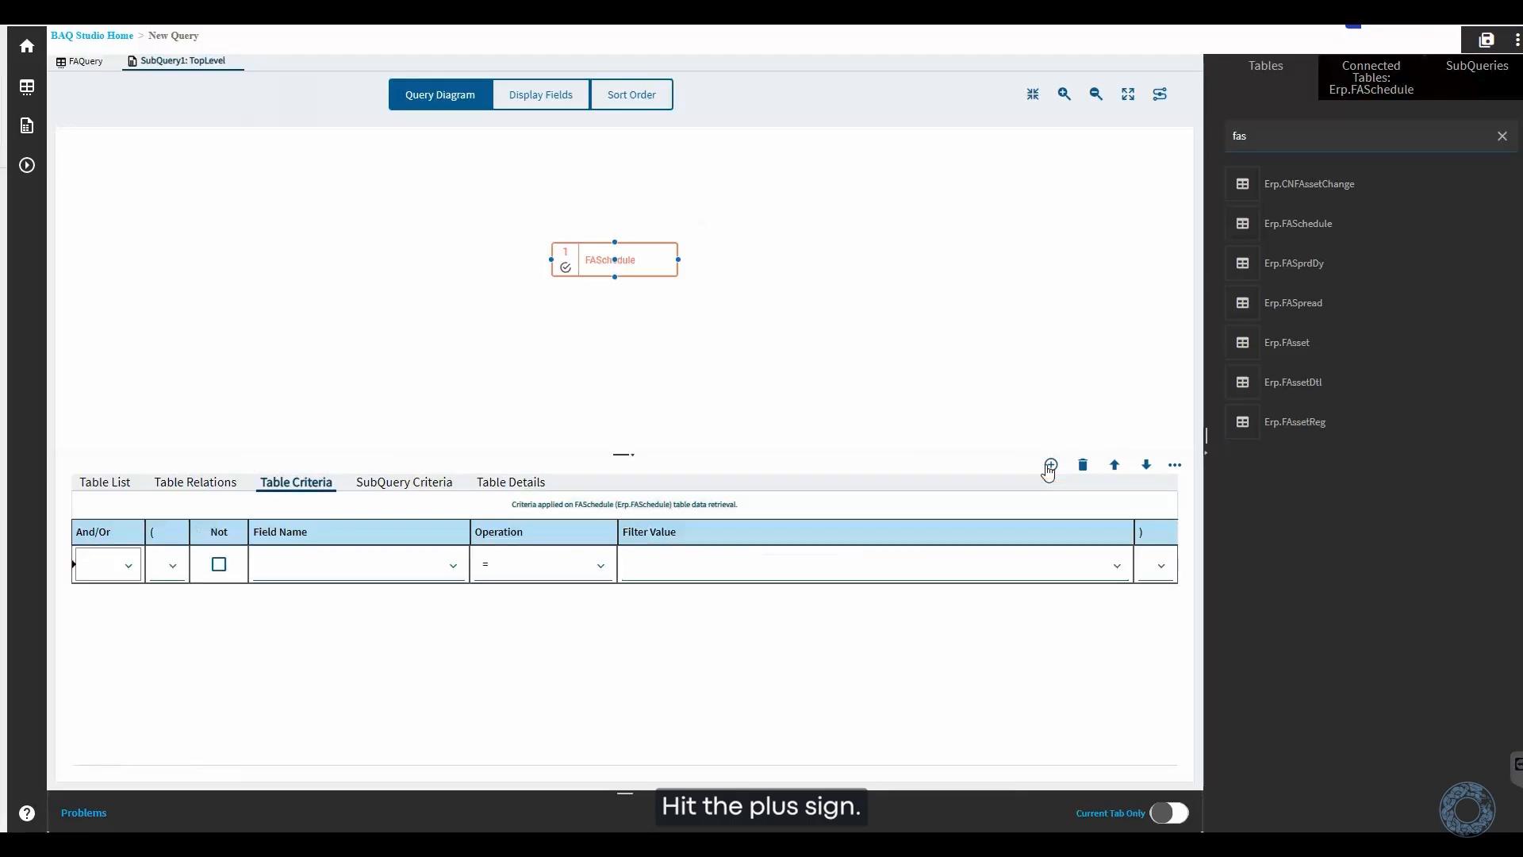
left_click(377, 560)
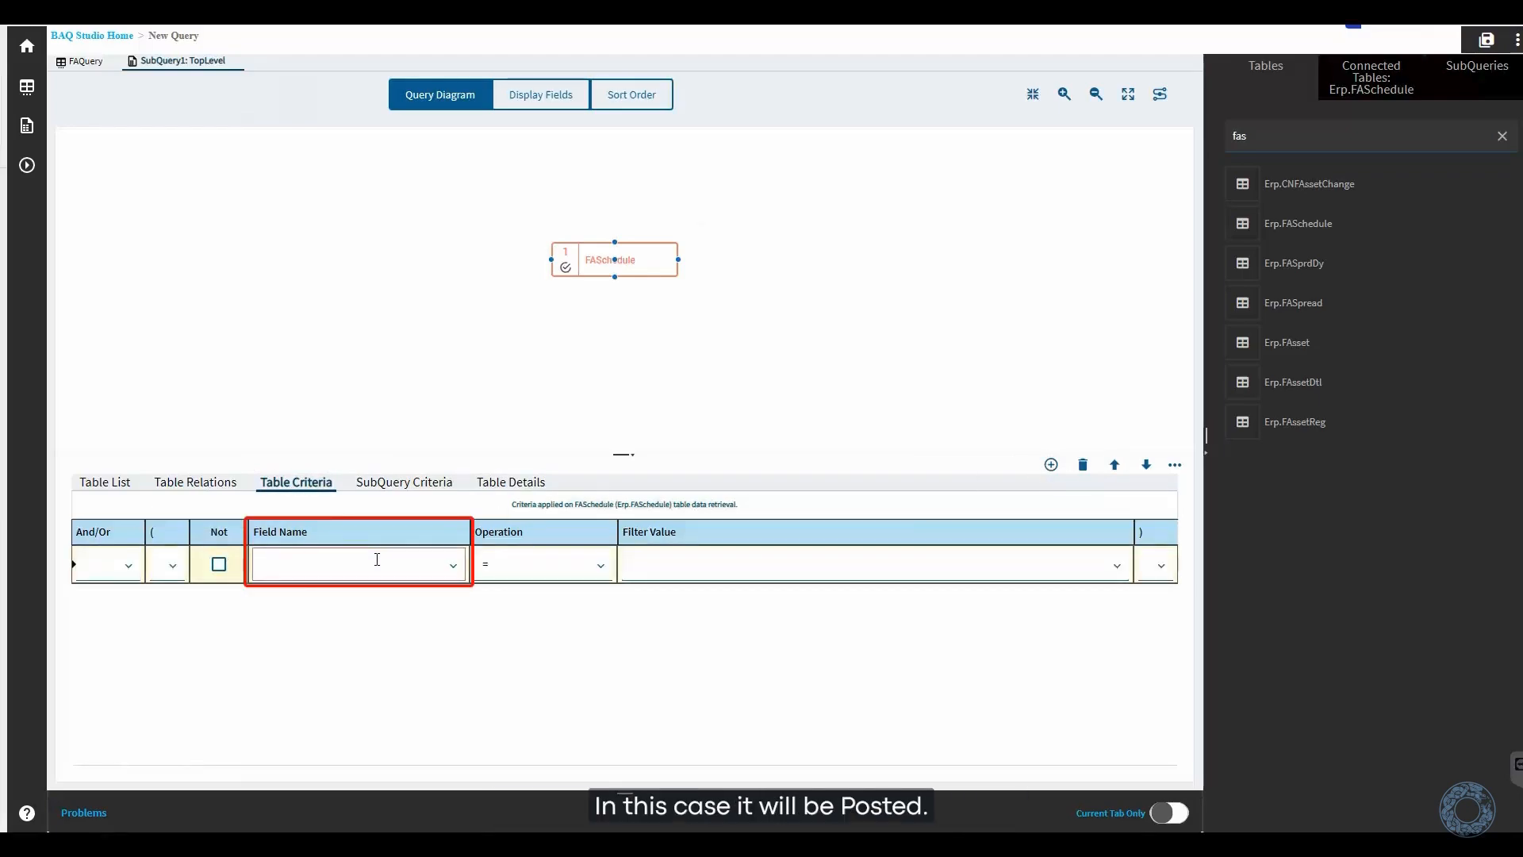
type("Posted")
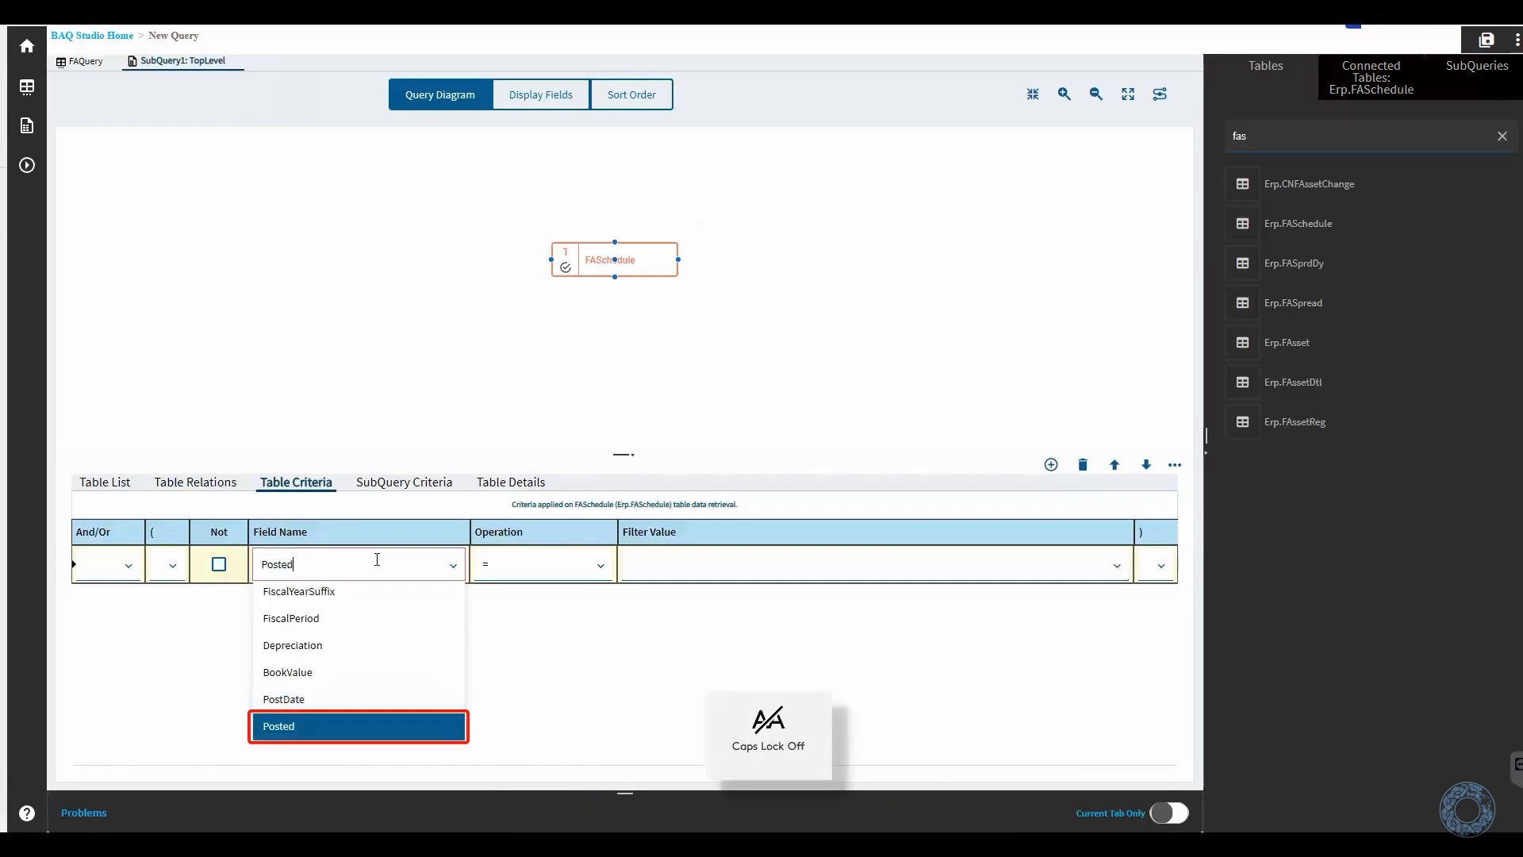
left_click(394, 725)
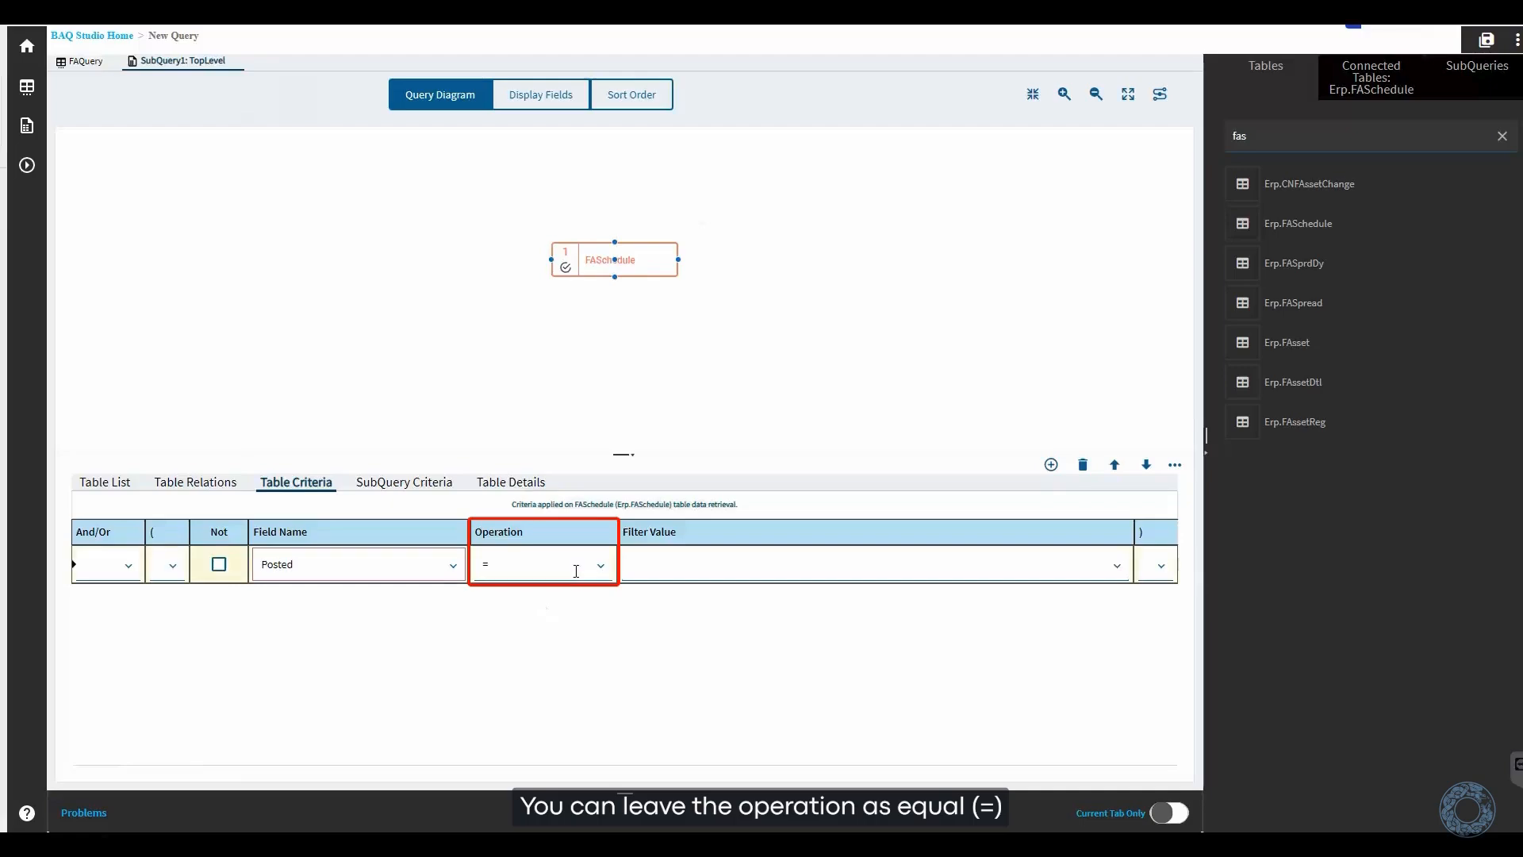
left_click(735, 582)
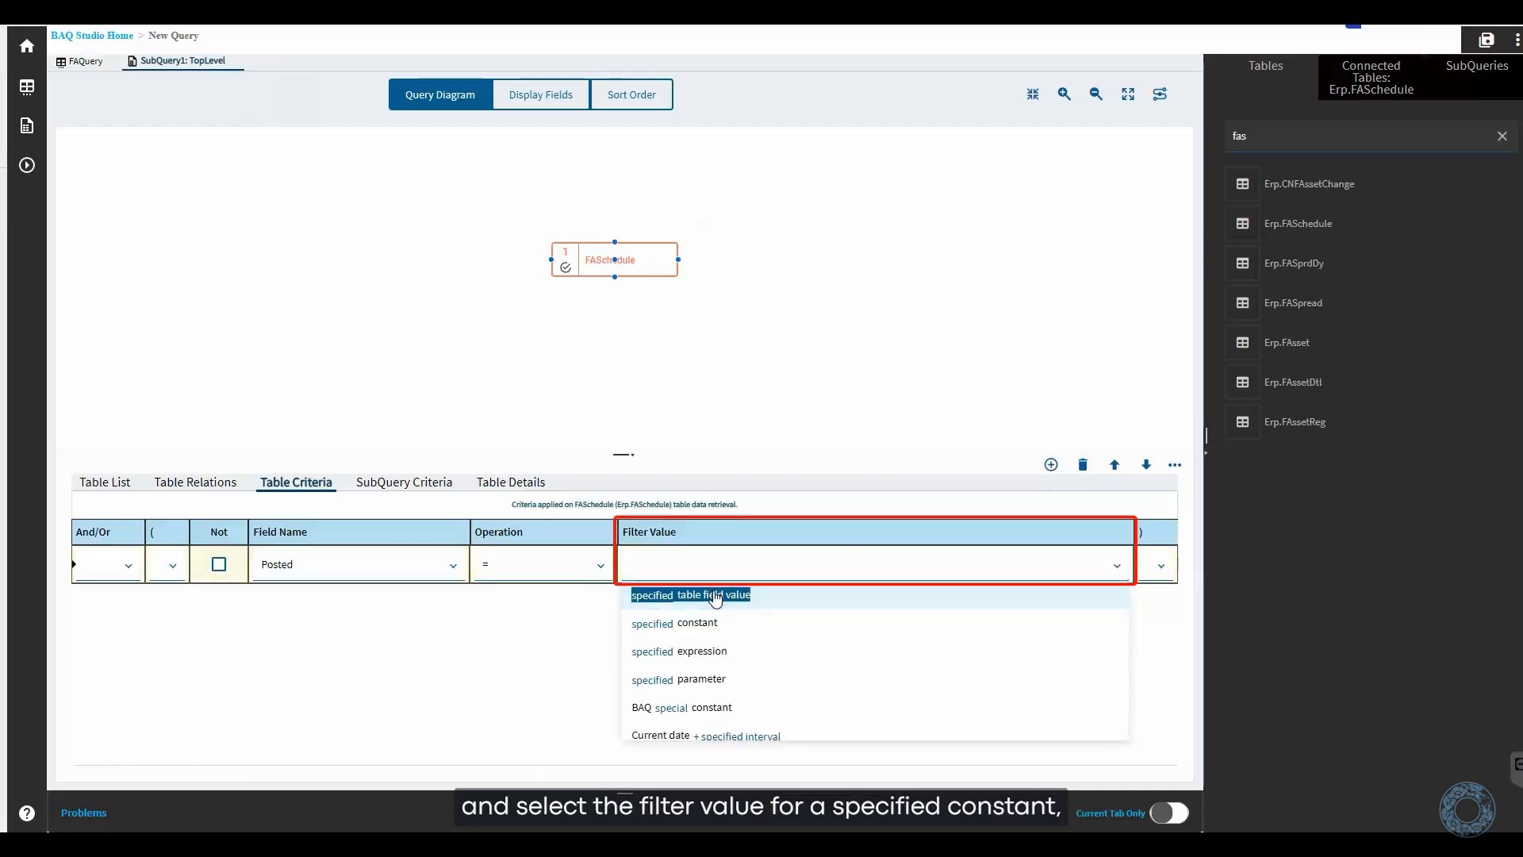
left_click(687, 629)
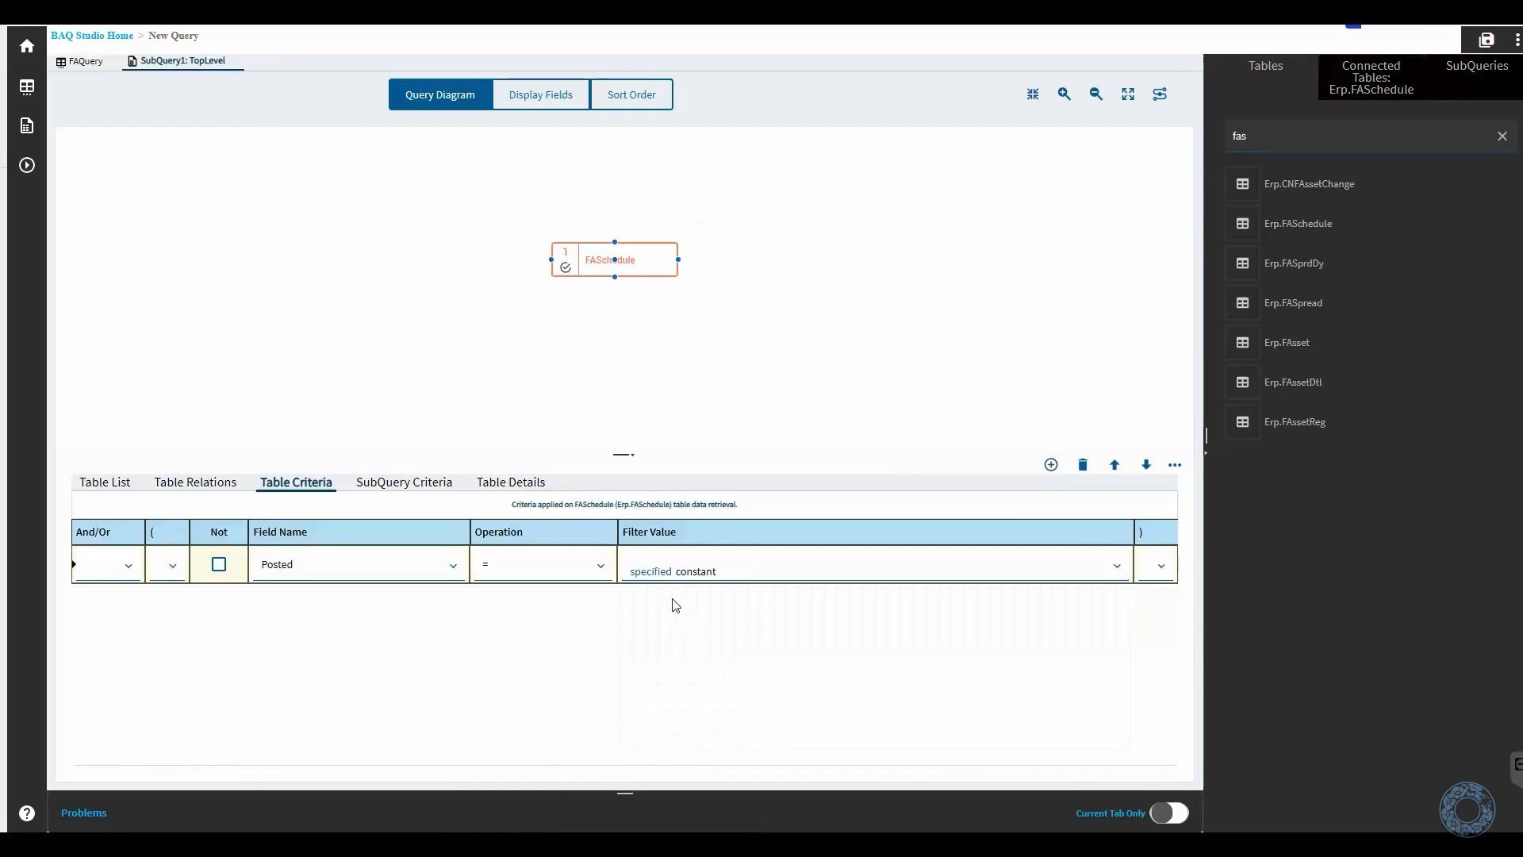
left_click(650, 572)
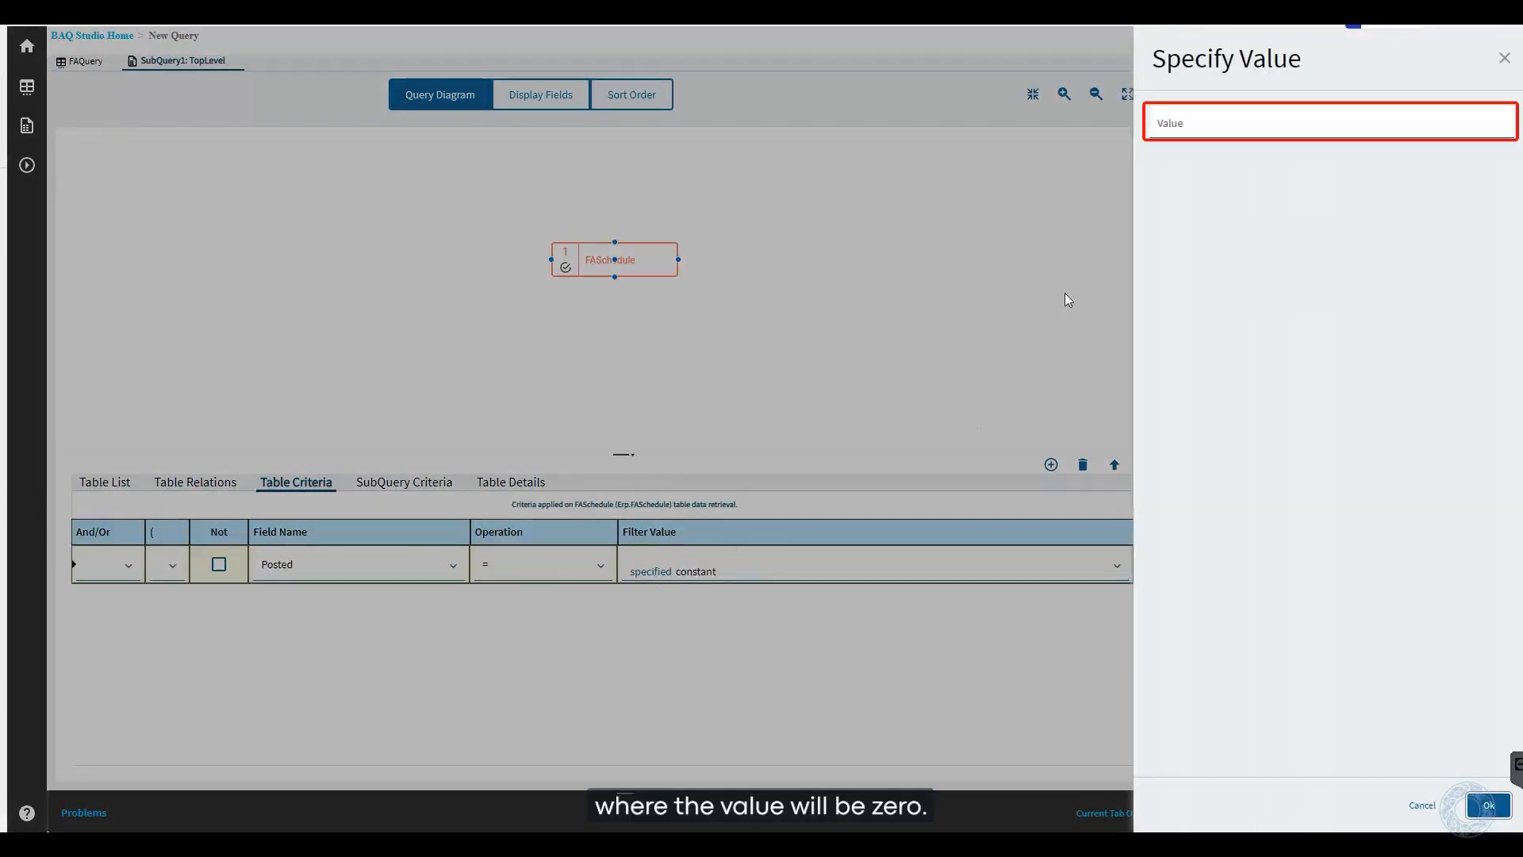
left_click(1181, 119)
type("0")
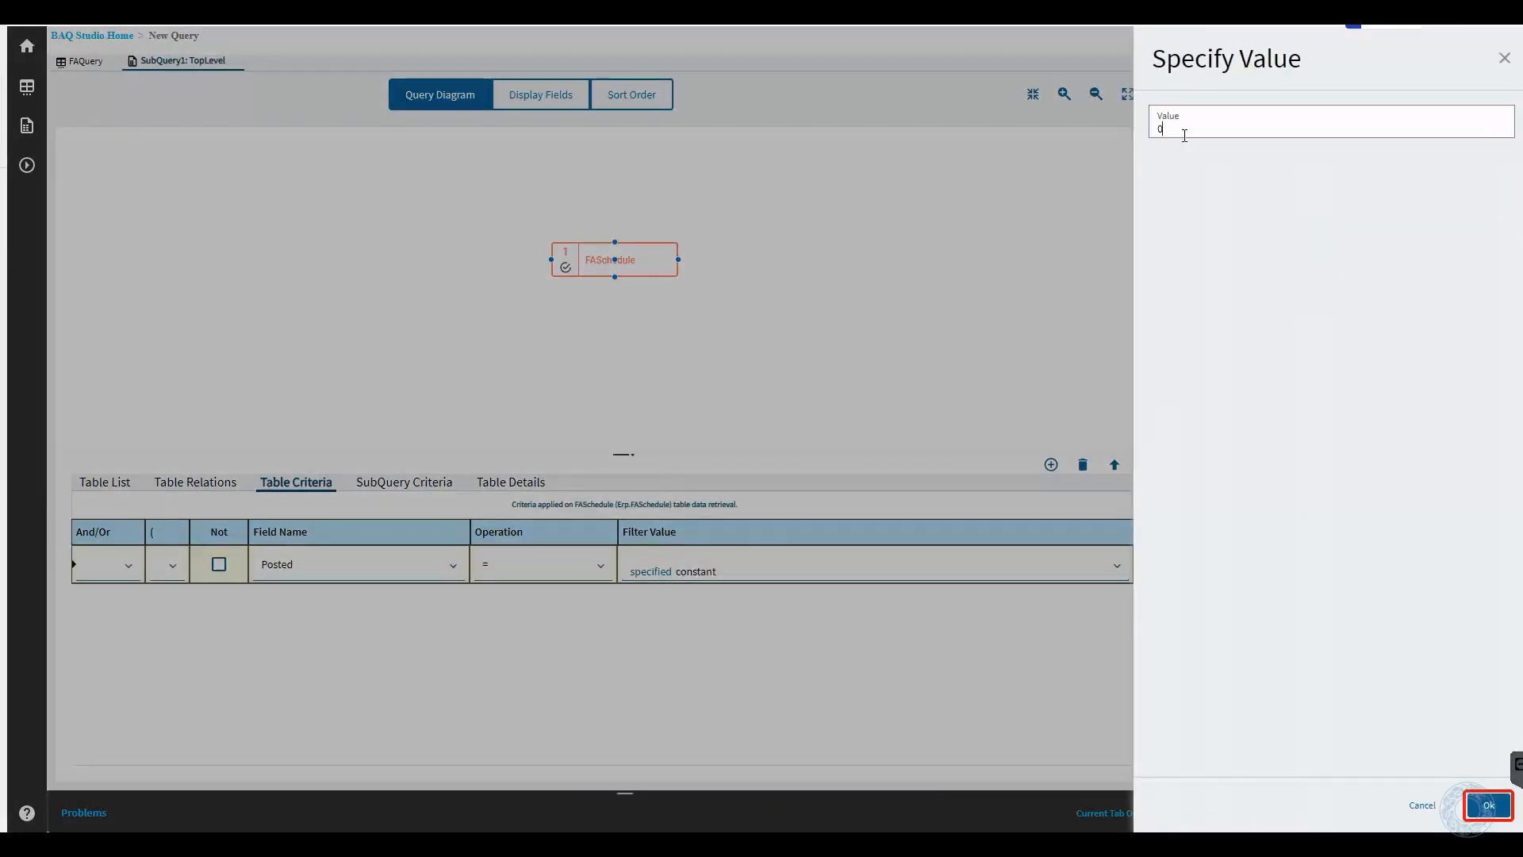
left_click(1488, 805)
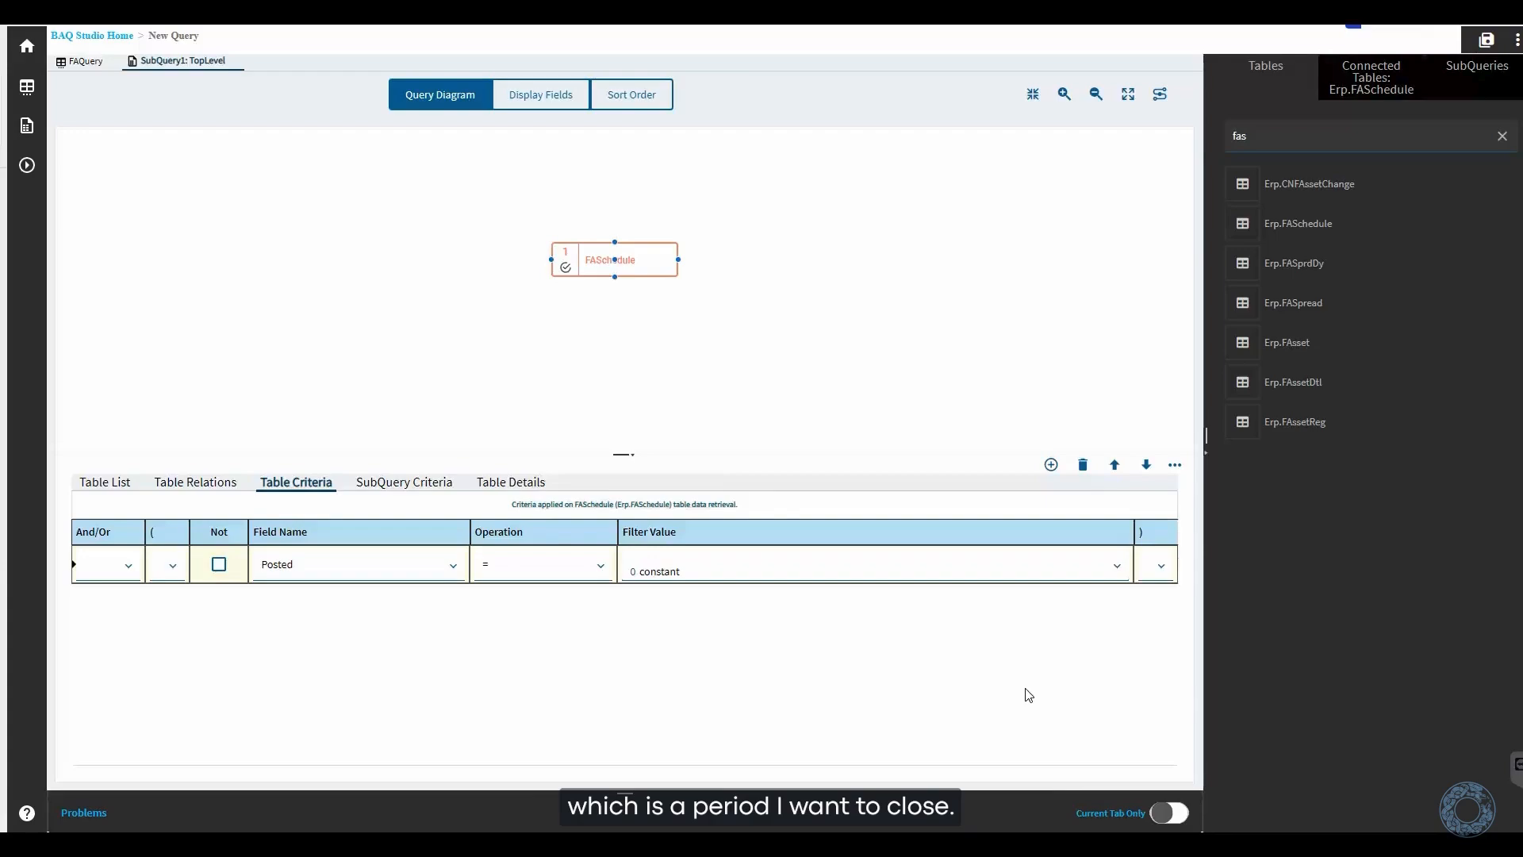
- Add a second FASchedule criterion requiring FiscalYear to equal the specified constant 2024
left_click(1051, 465)
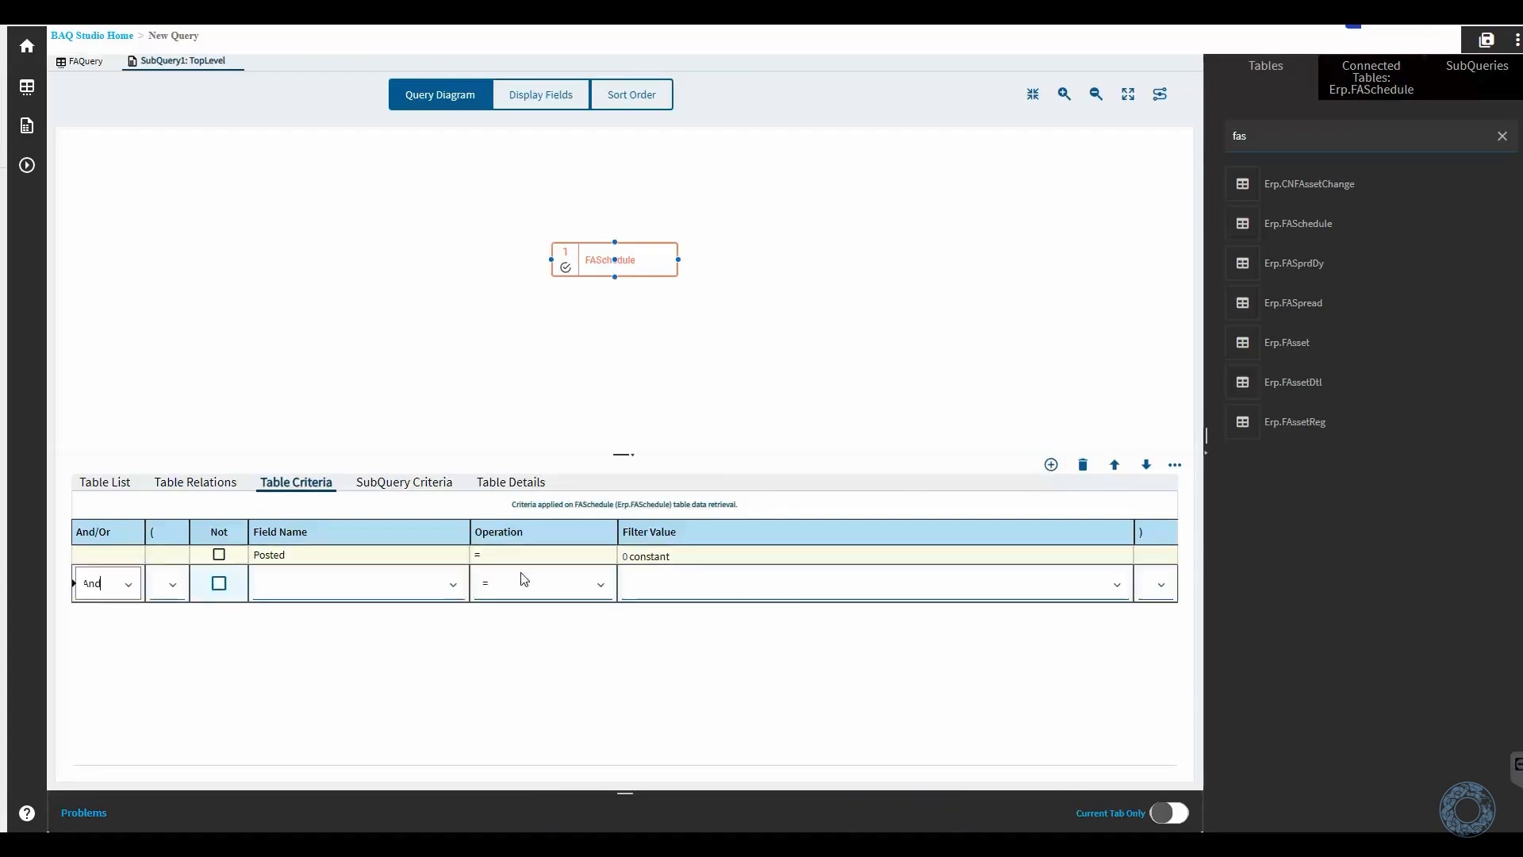
left_click(392, 591)
type("fiscal")
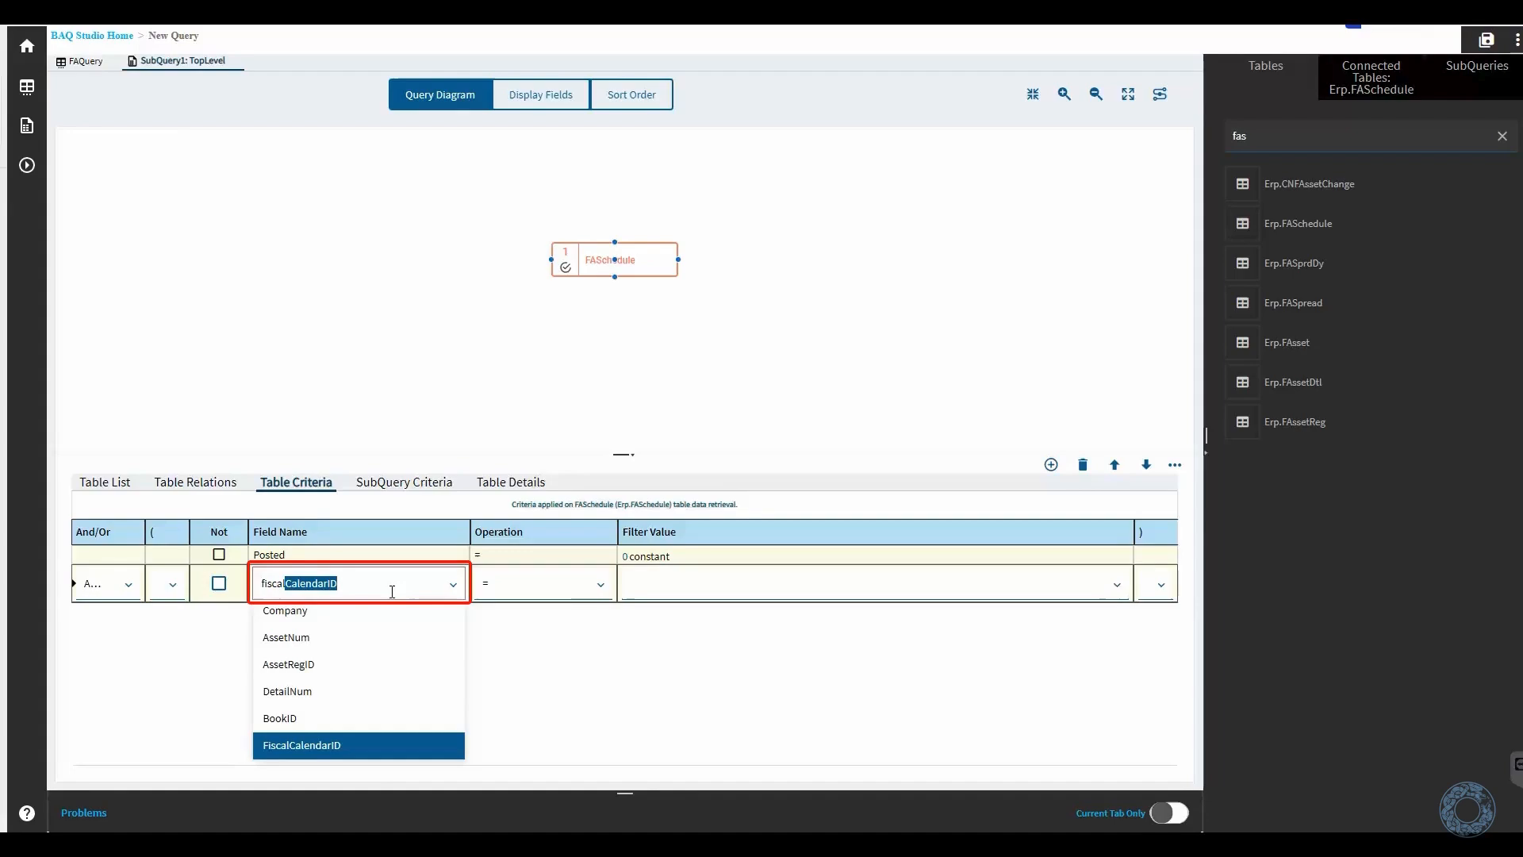
type("y")
left_click(301, 745)
left_click(693, 593)
left_click(651, 641)
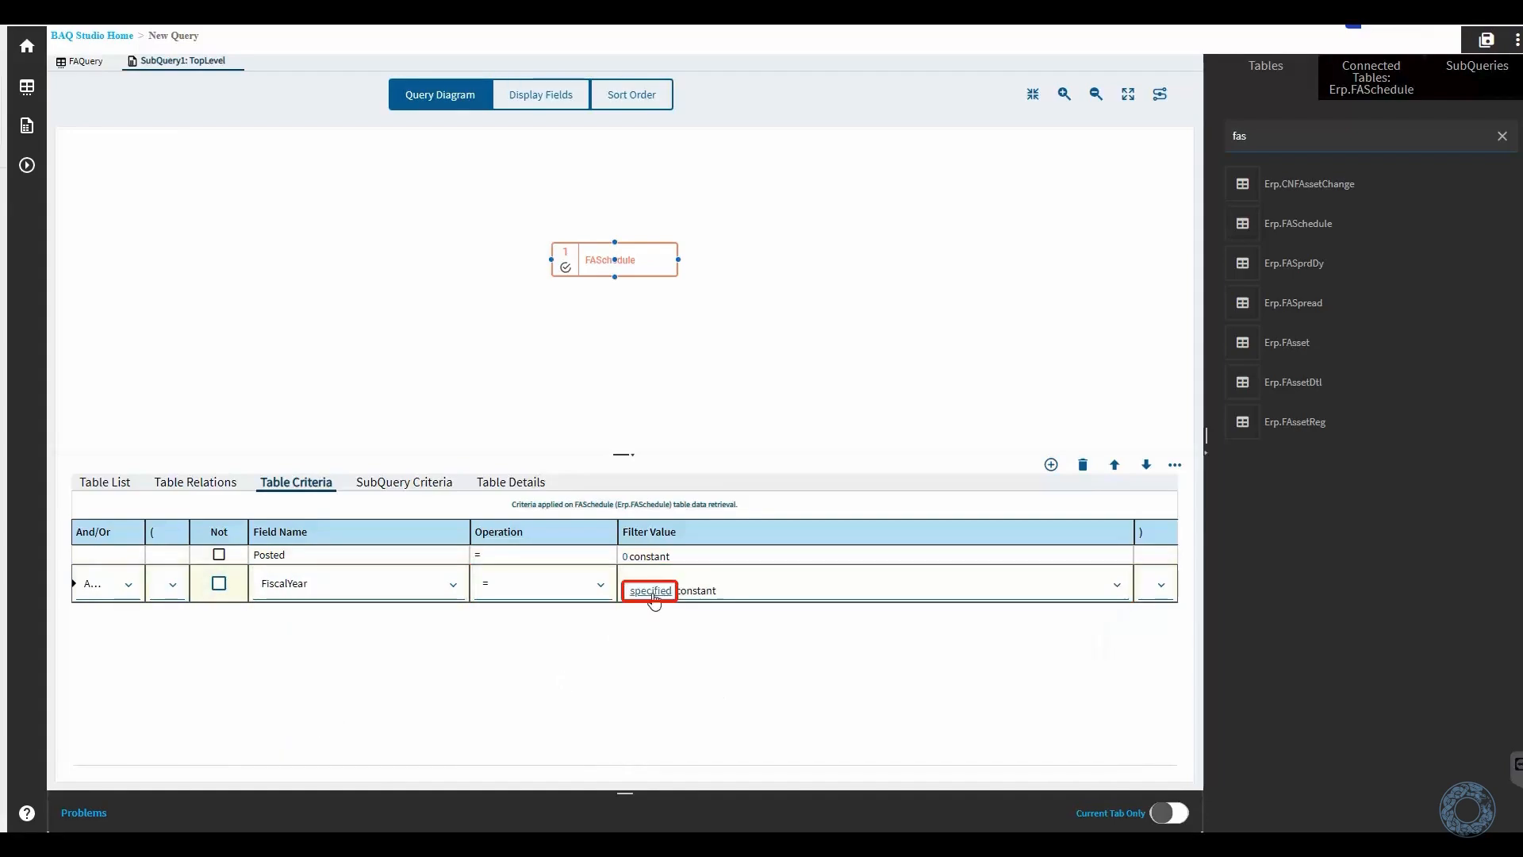
left_click(651, 595)
left_click(1243, 131)
key("Return")
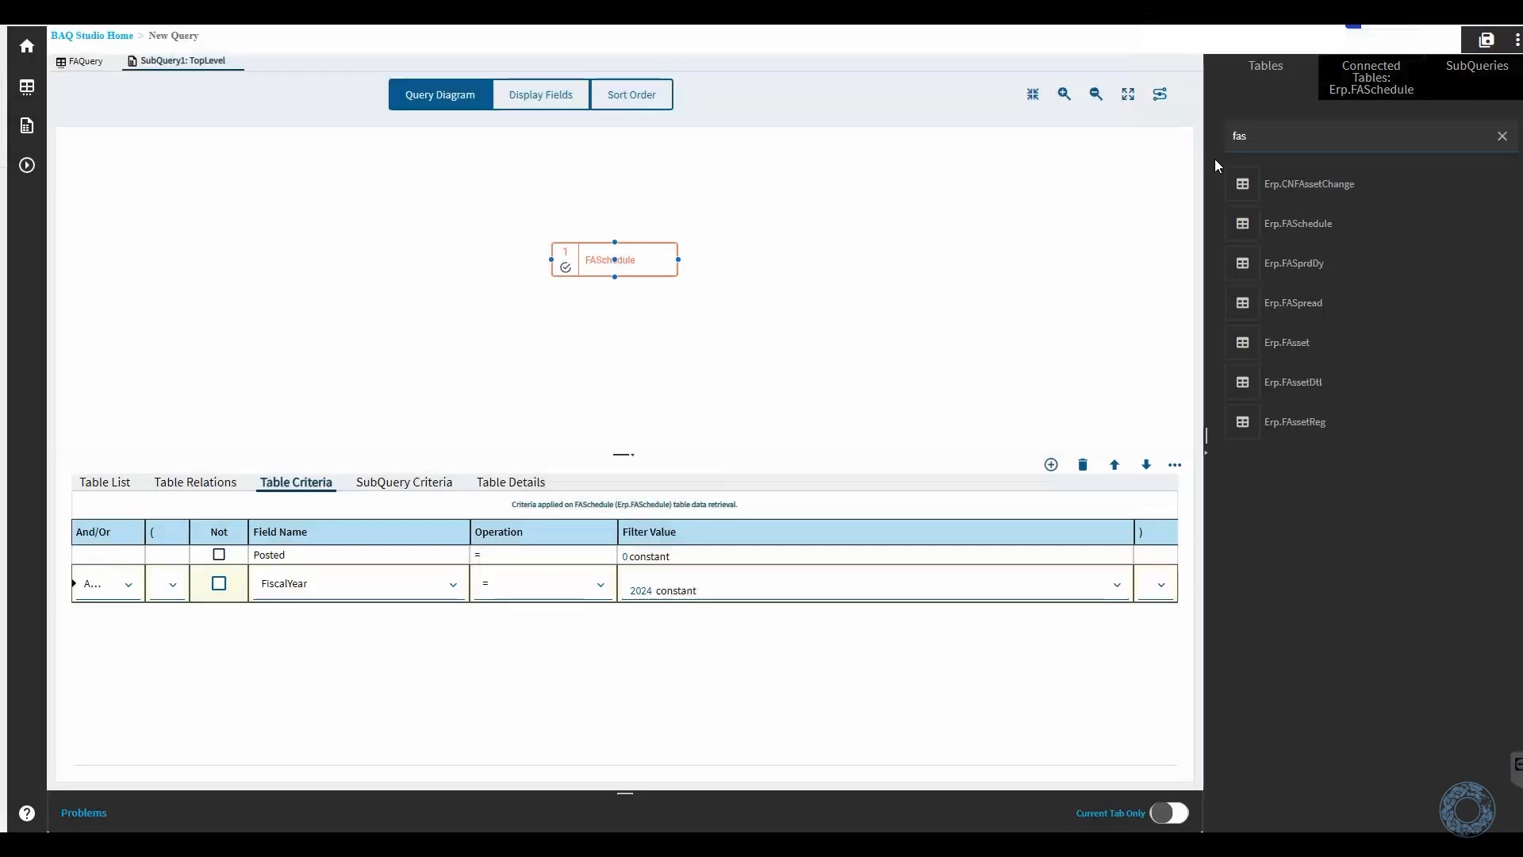
- Add a third FASchedule criterion requiring FiscalPeriod to equal the specified constant 10
left_click(1052, 465)
left_click(372, 596)
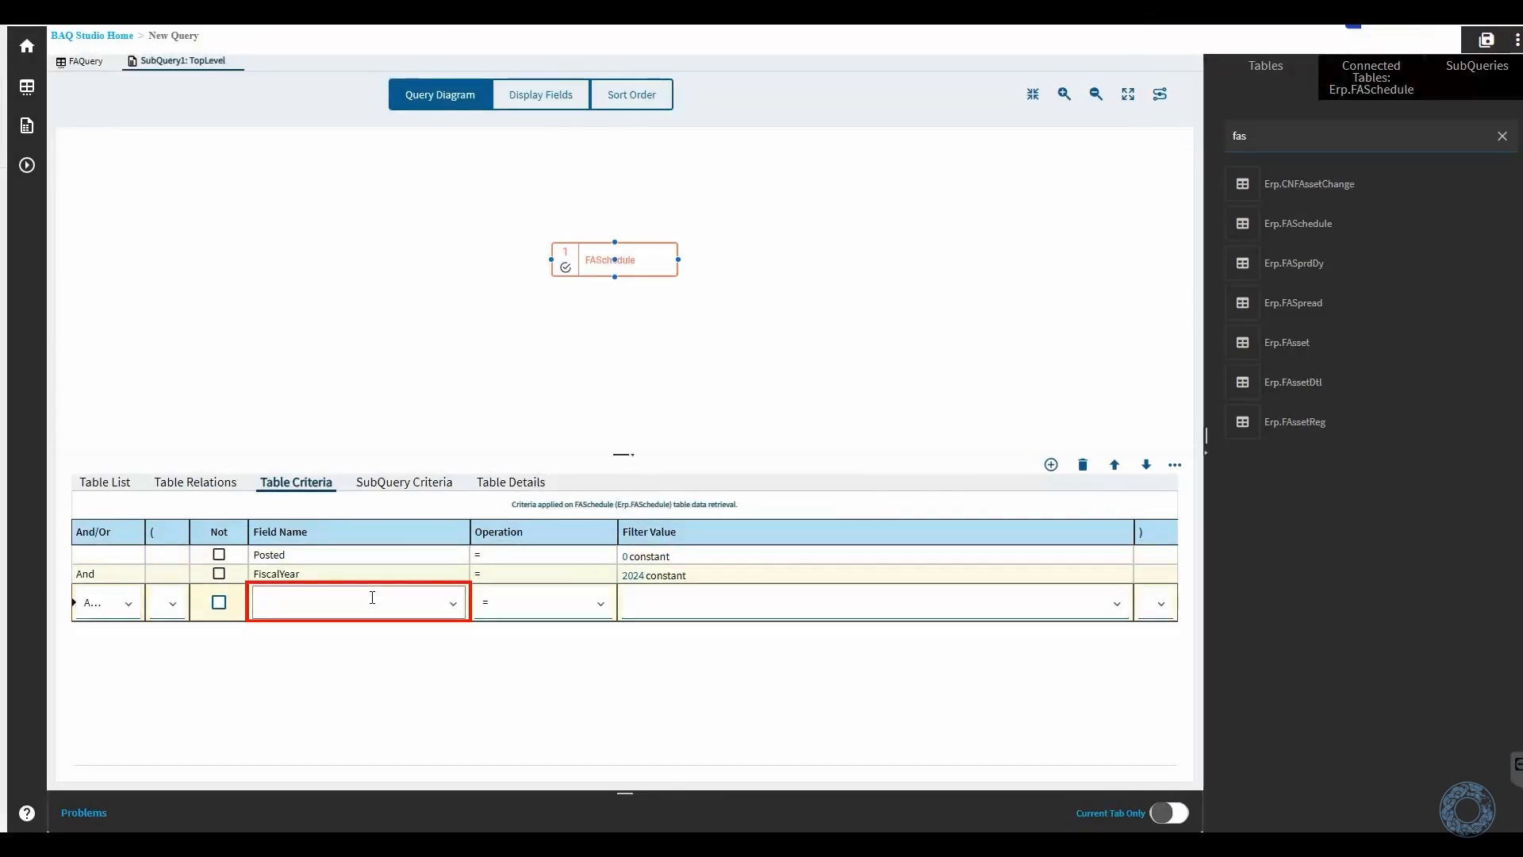
type("fiscalperiod")
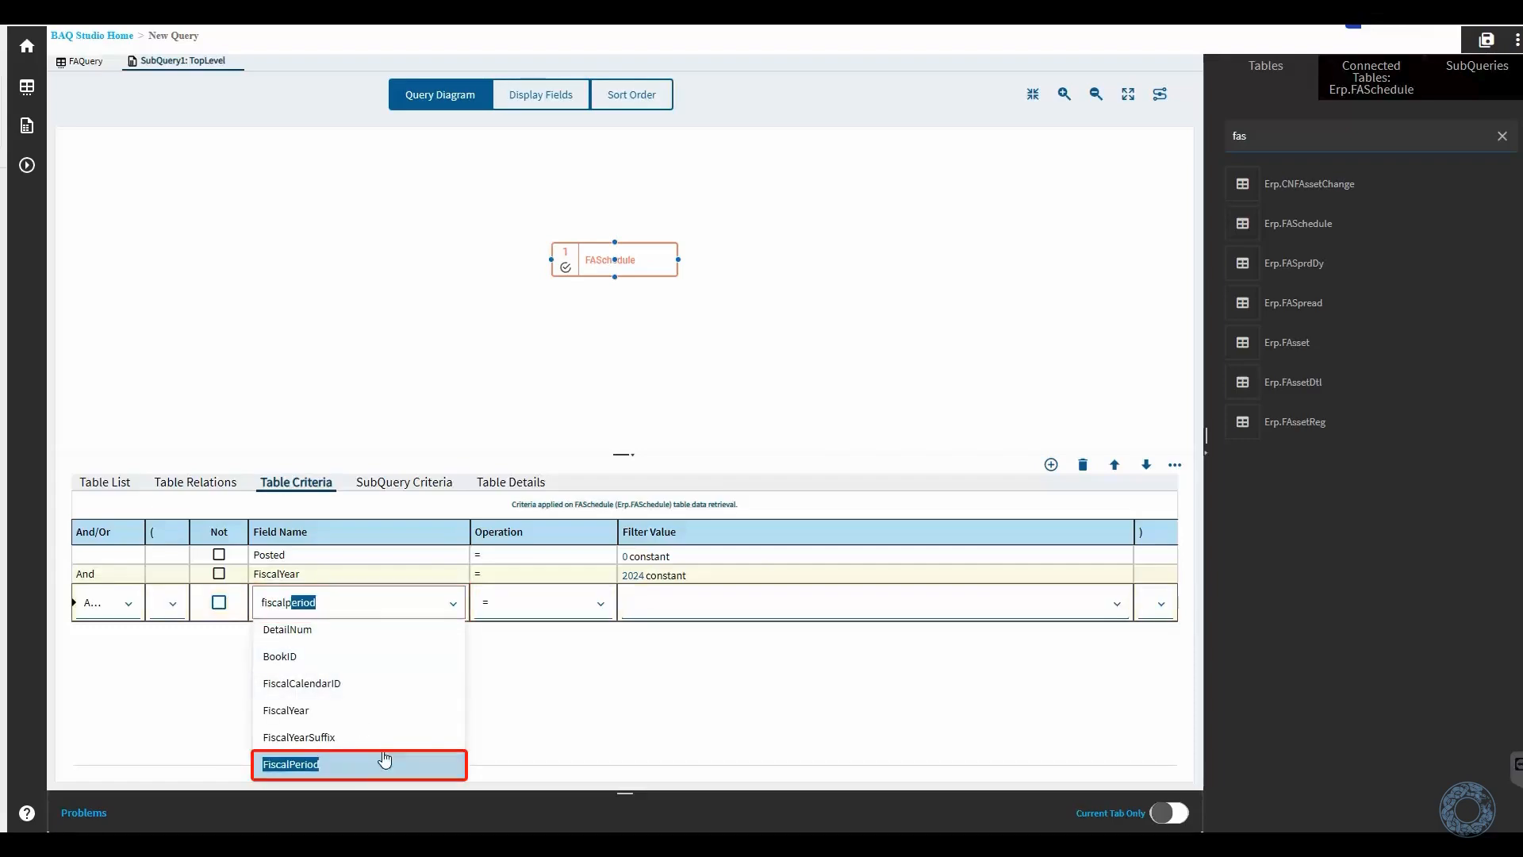
key("Return")
left_click(724, 611)
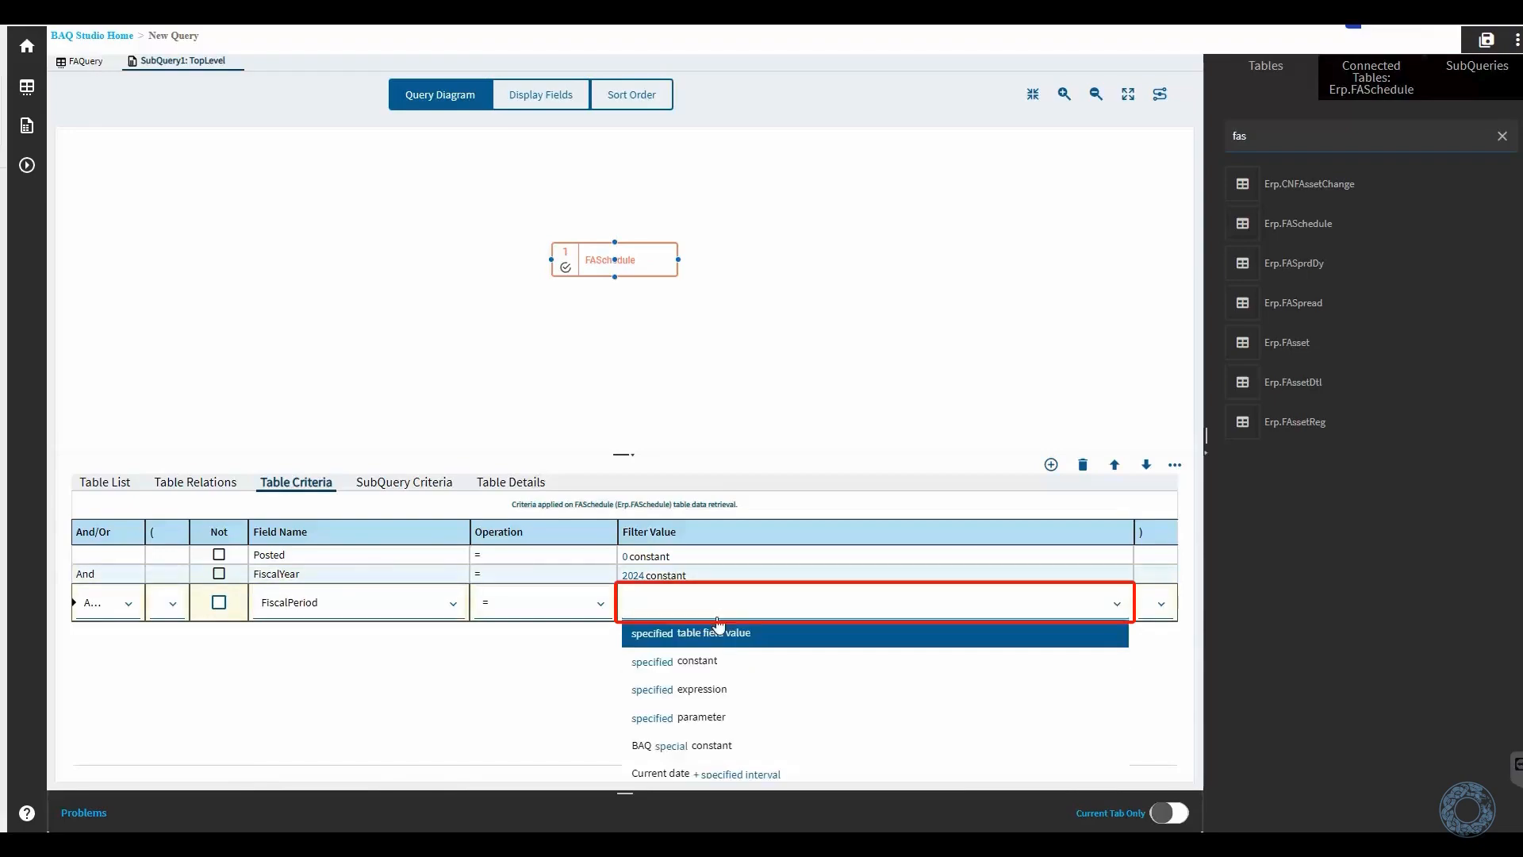
left_click(671, 667)
left_click(658, 621)
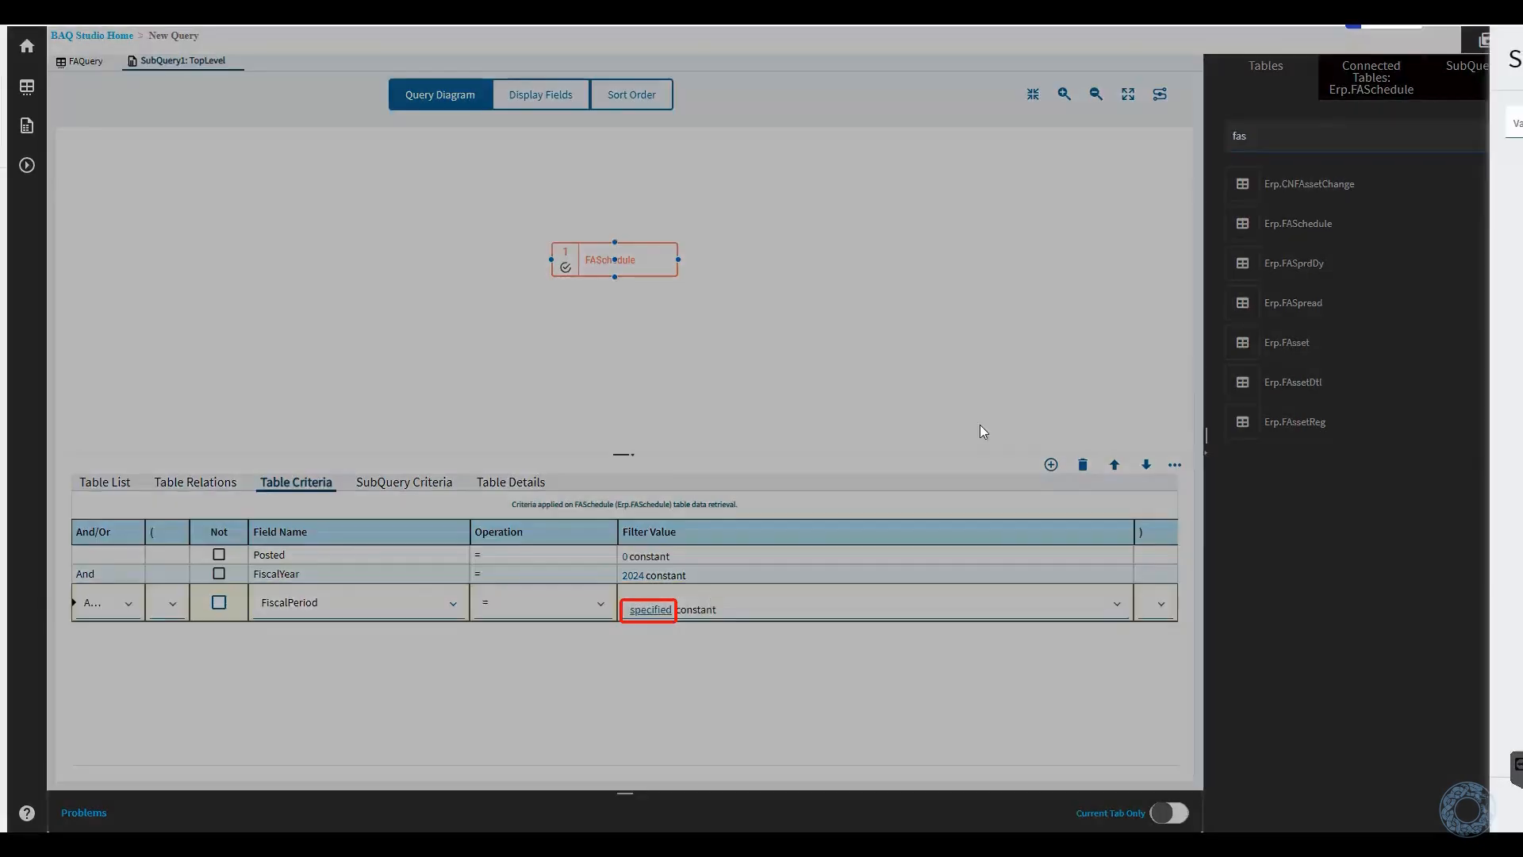
type("10")
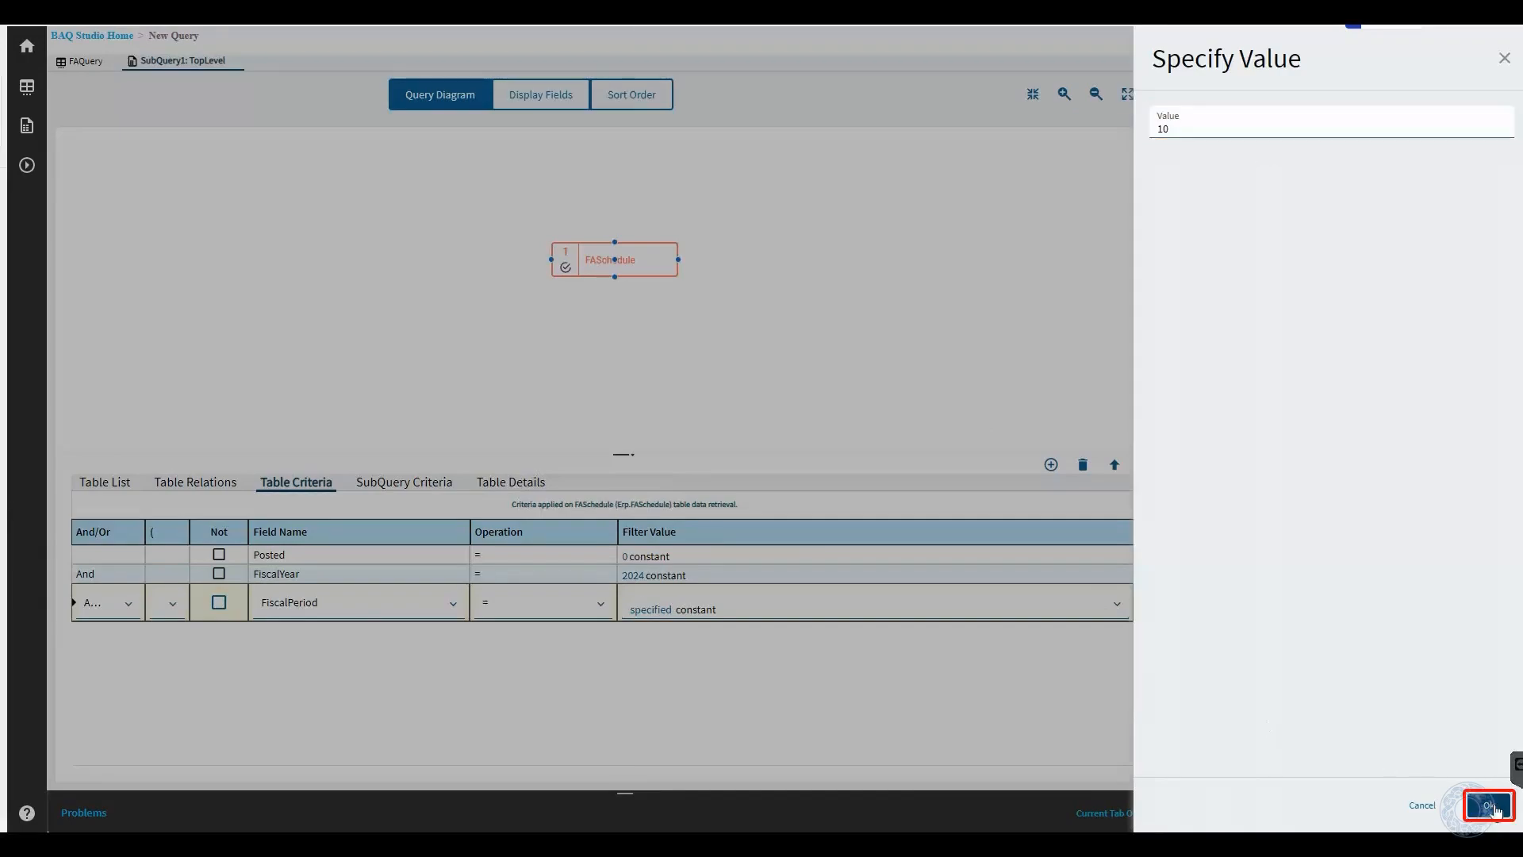
left_click(1488, 805)
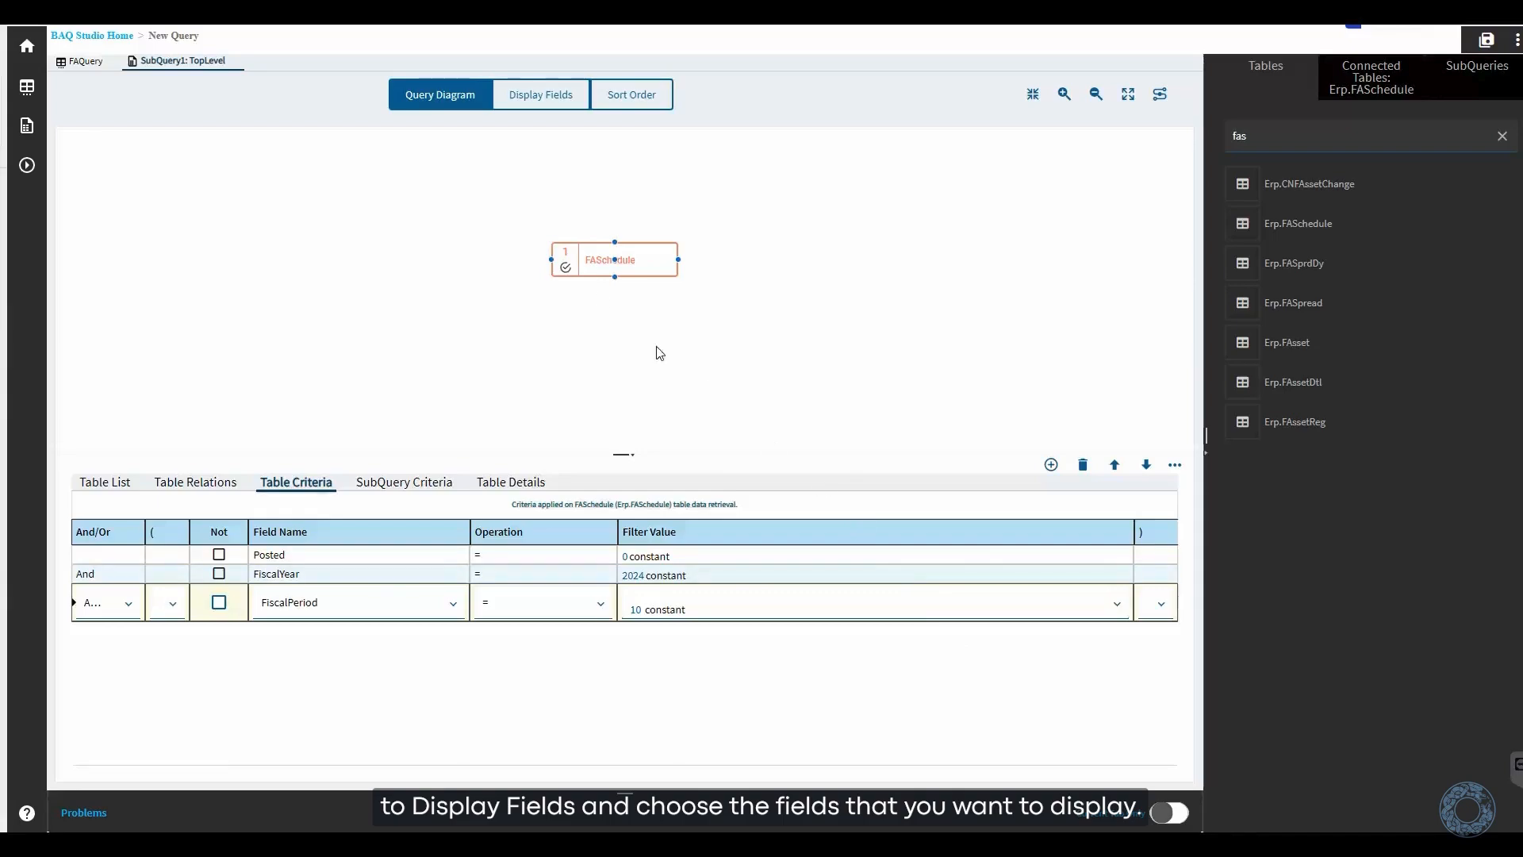
- Add FASchedule's AssetNum, AssetRegID, FiscalYear and FiscalPeriod to the display fields and run a test of the query
left_click(514, 97)
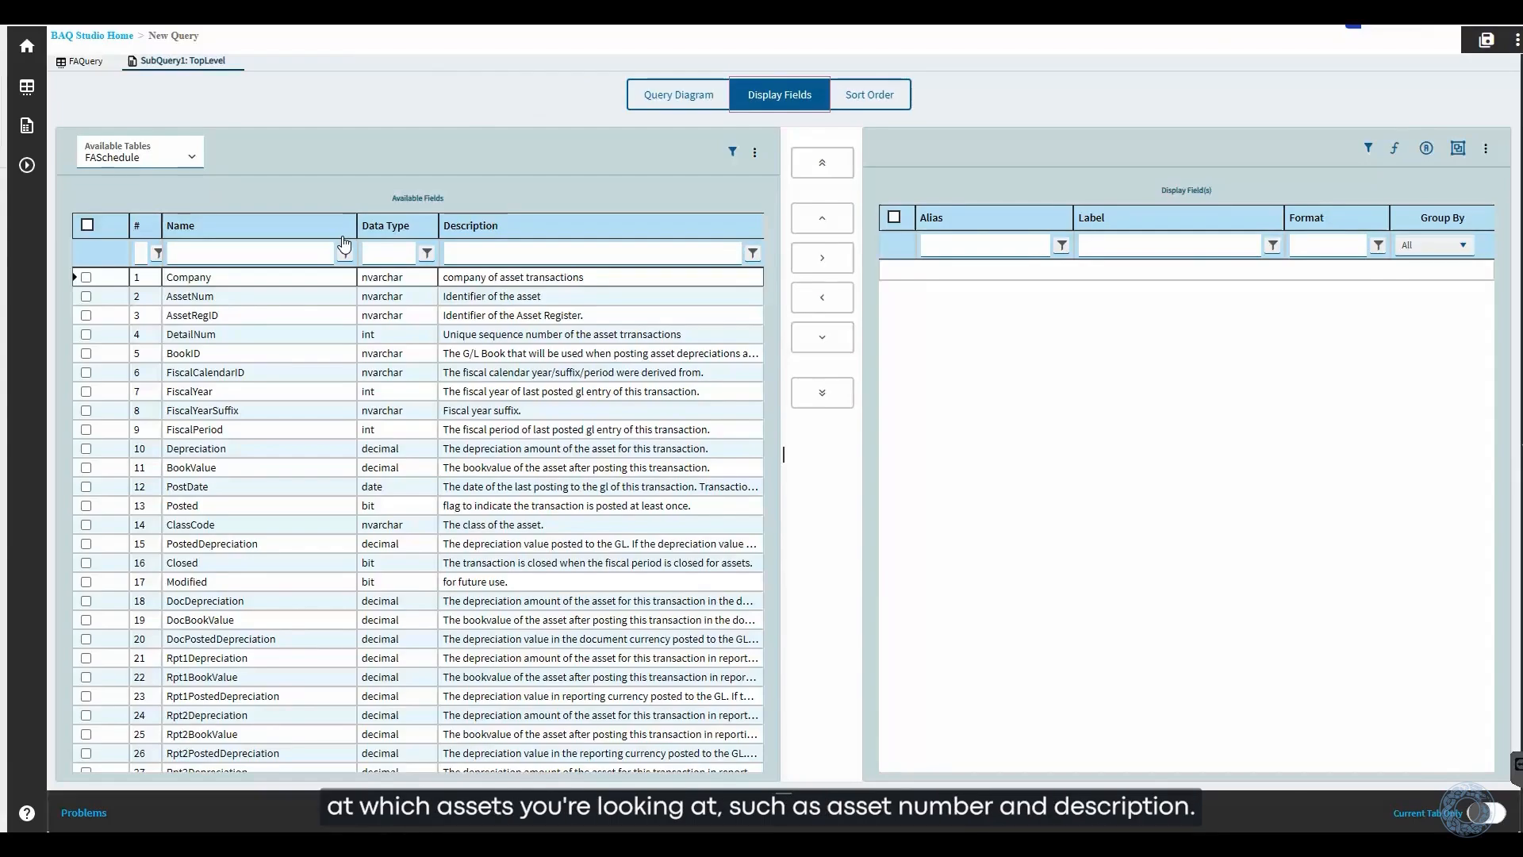
left_click(87, 296)
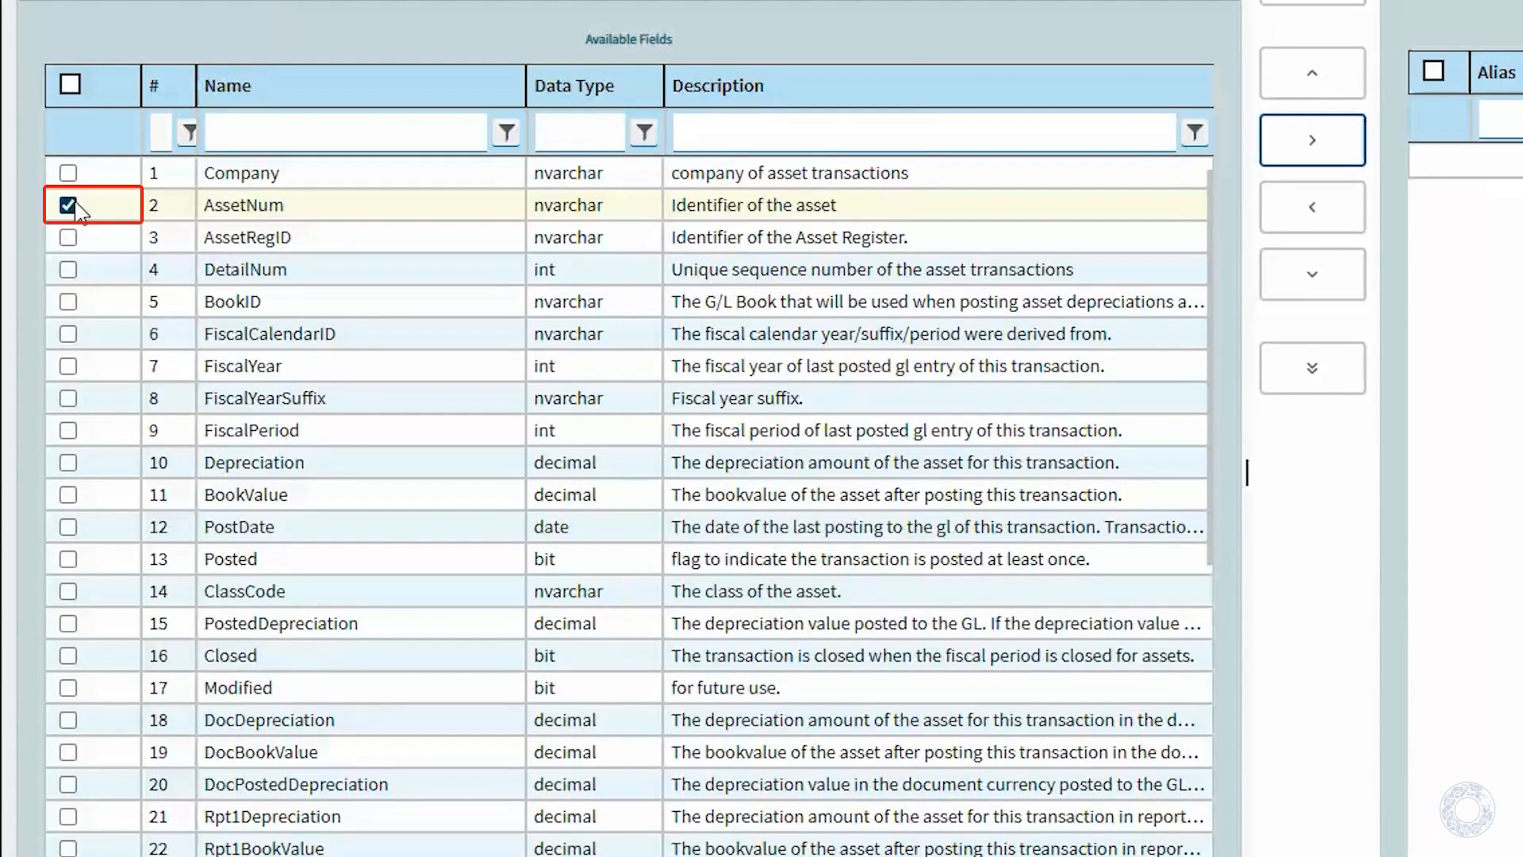
left_click(70, 240)
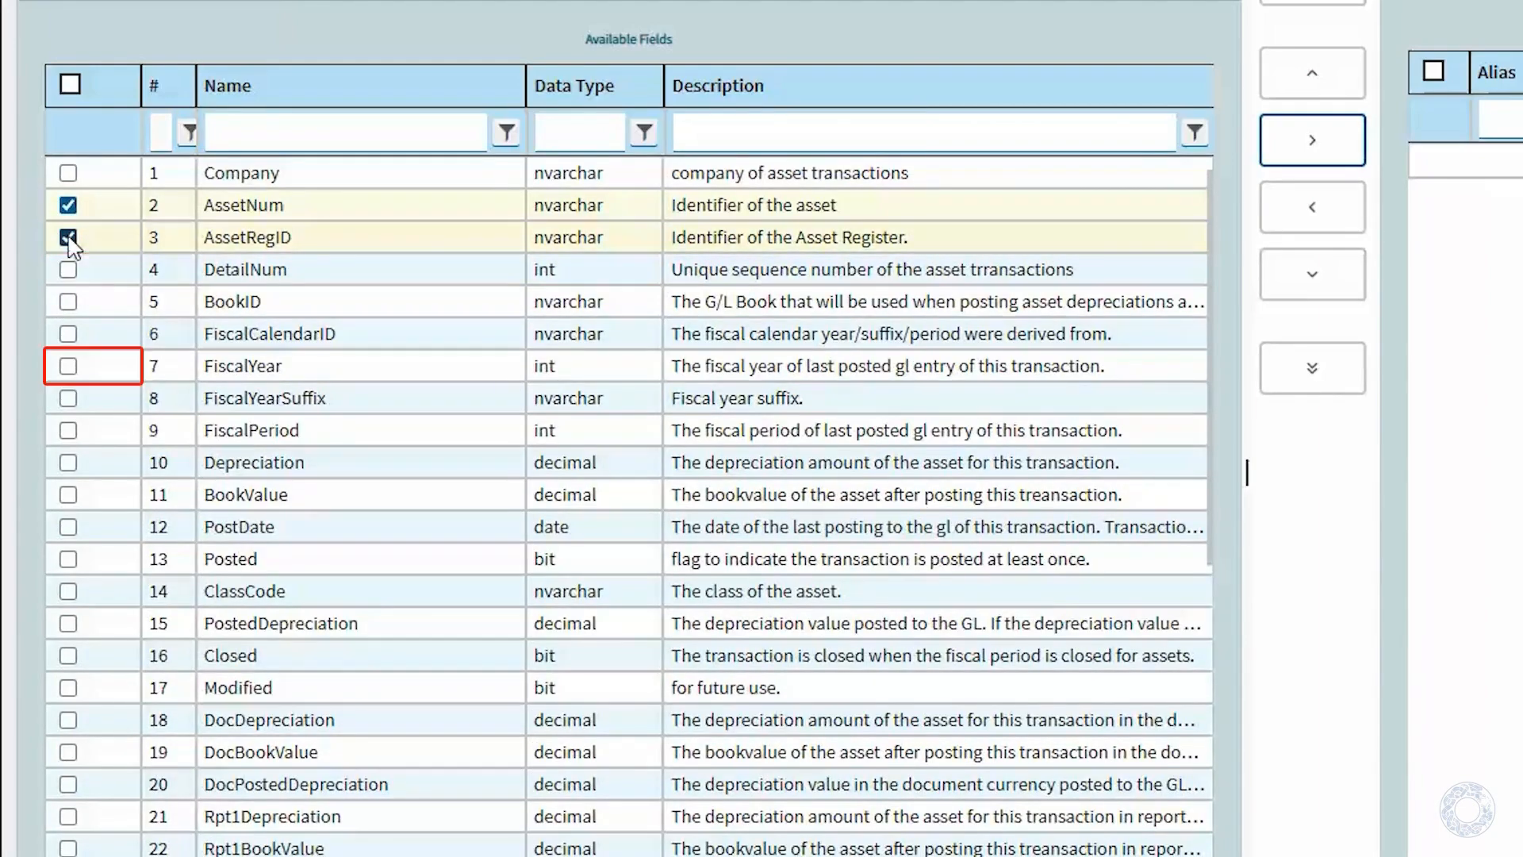
left_click(67, 368)
left_click(67, 430)
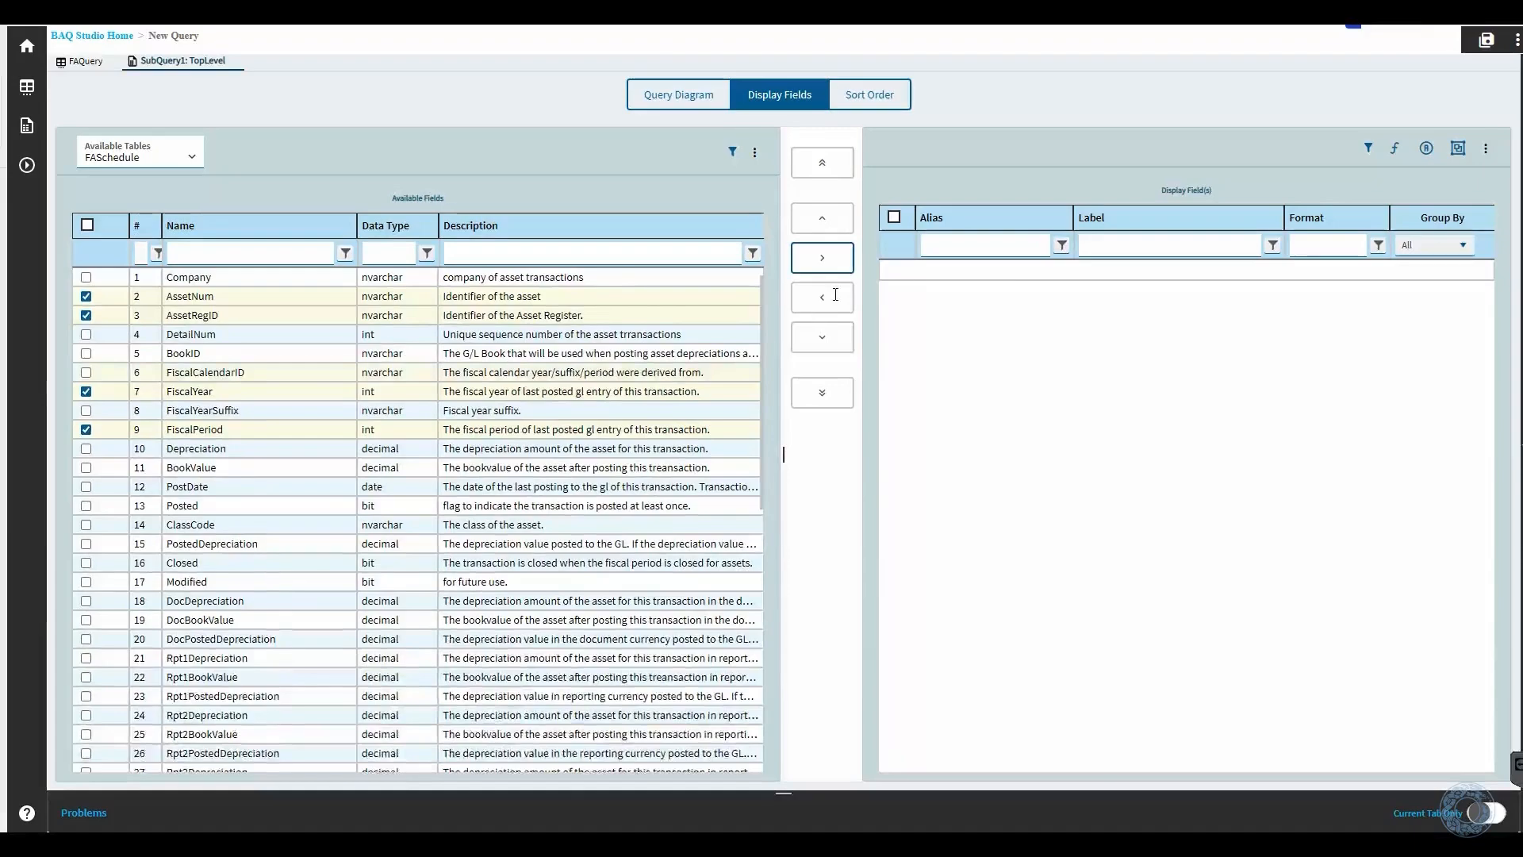
left_click(841, 272)
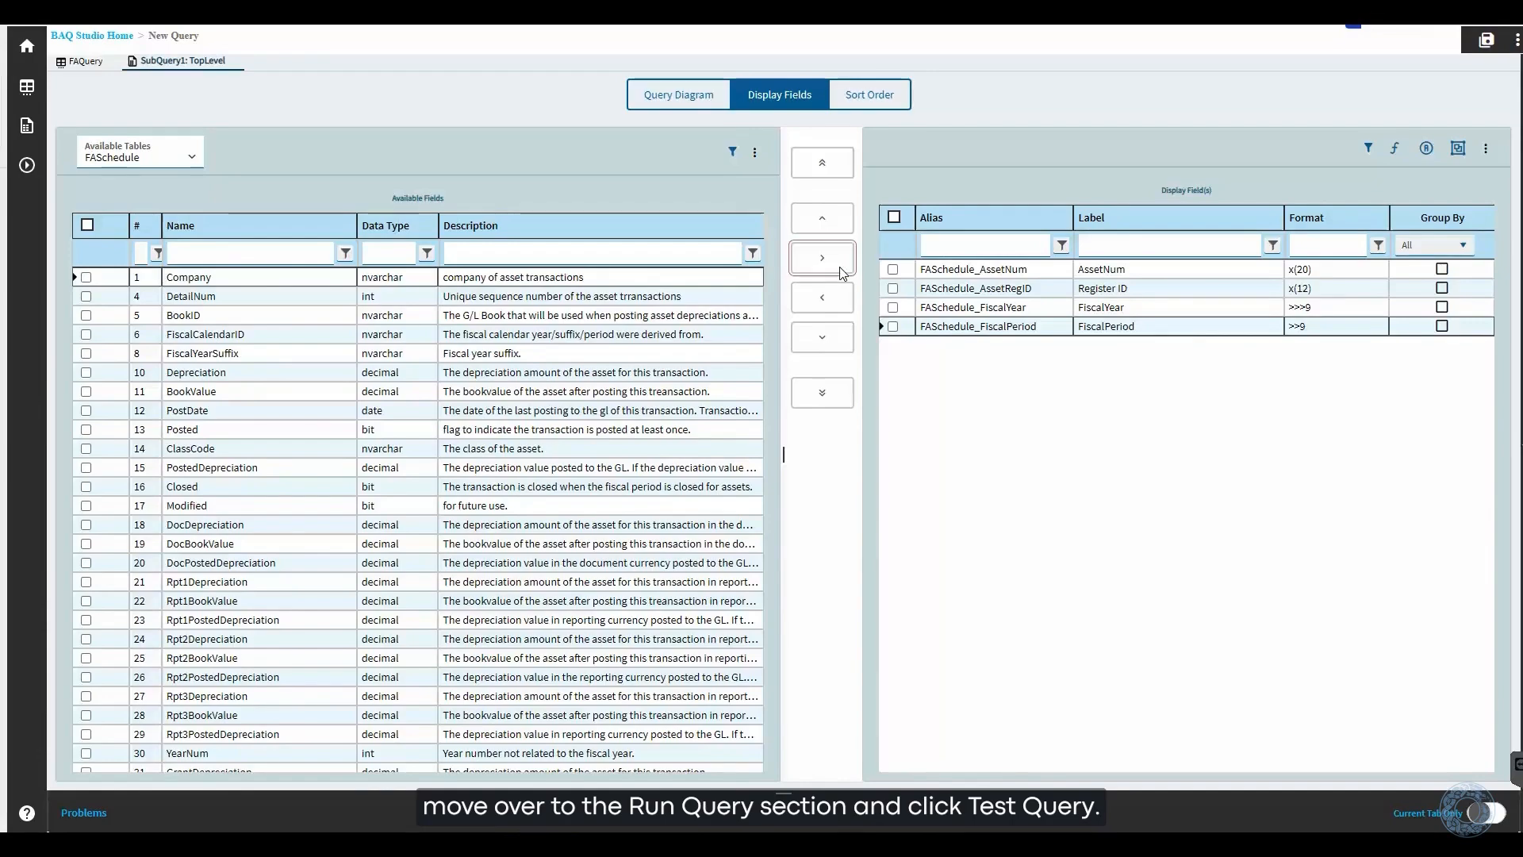
left_click(30, 167)
left_click(457, 111)
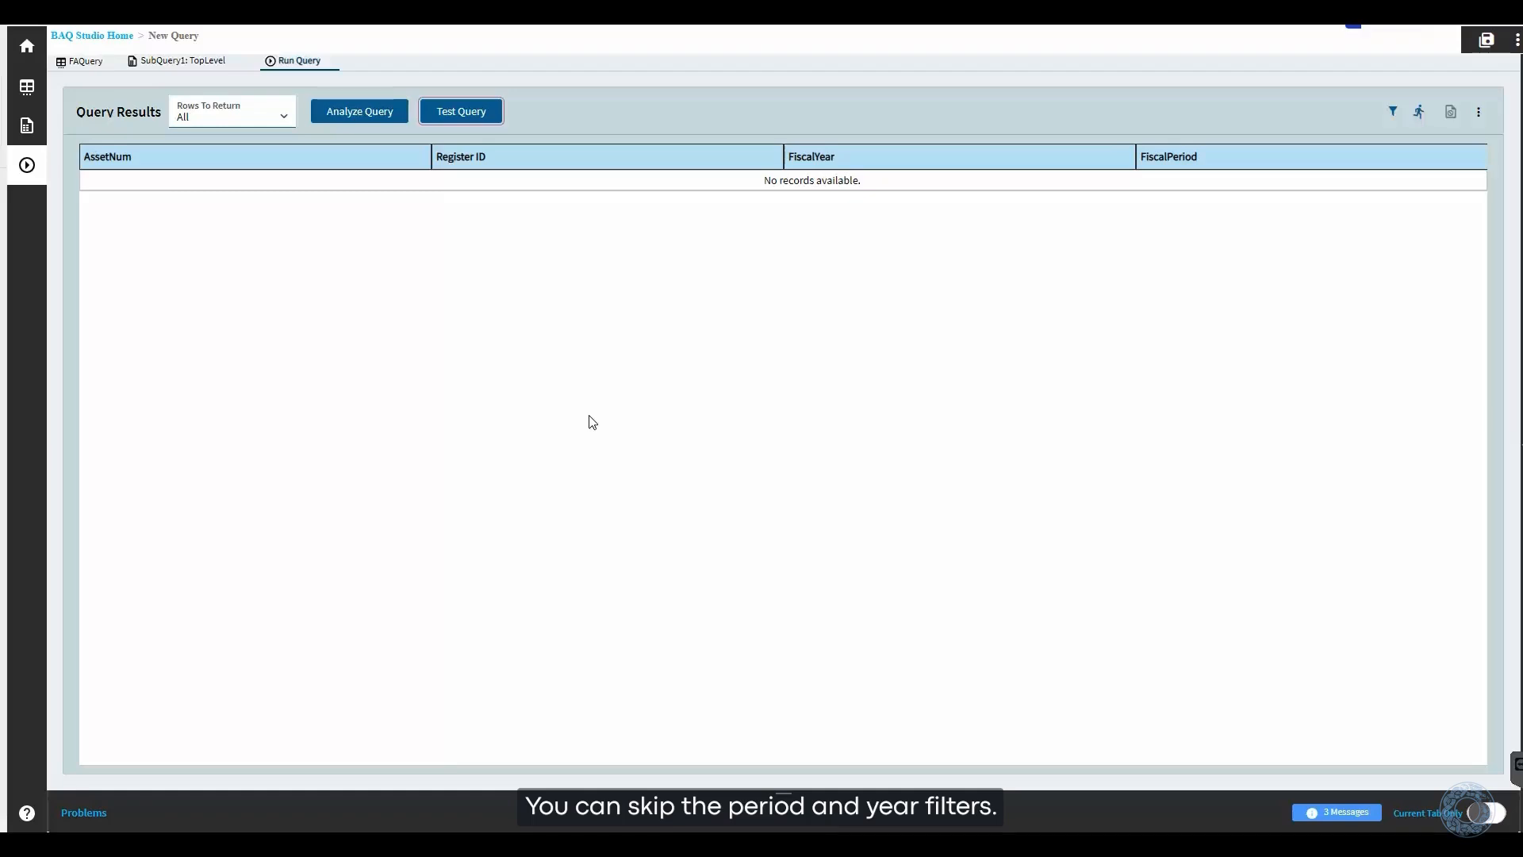
- Delete the FiscalPeriod, FiscalYear and Posted criteria from the FASchedule table
left_click(144, 62)
left_click(440, 95)
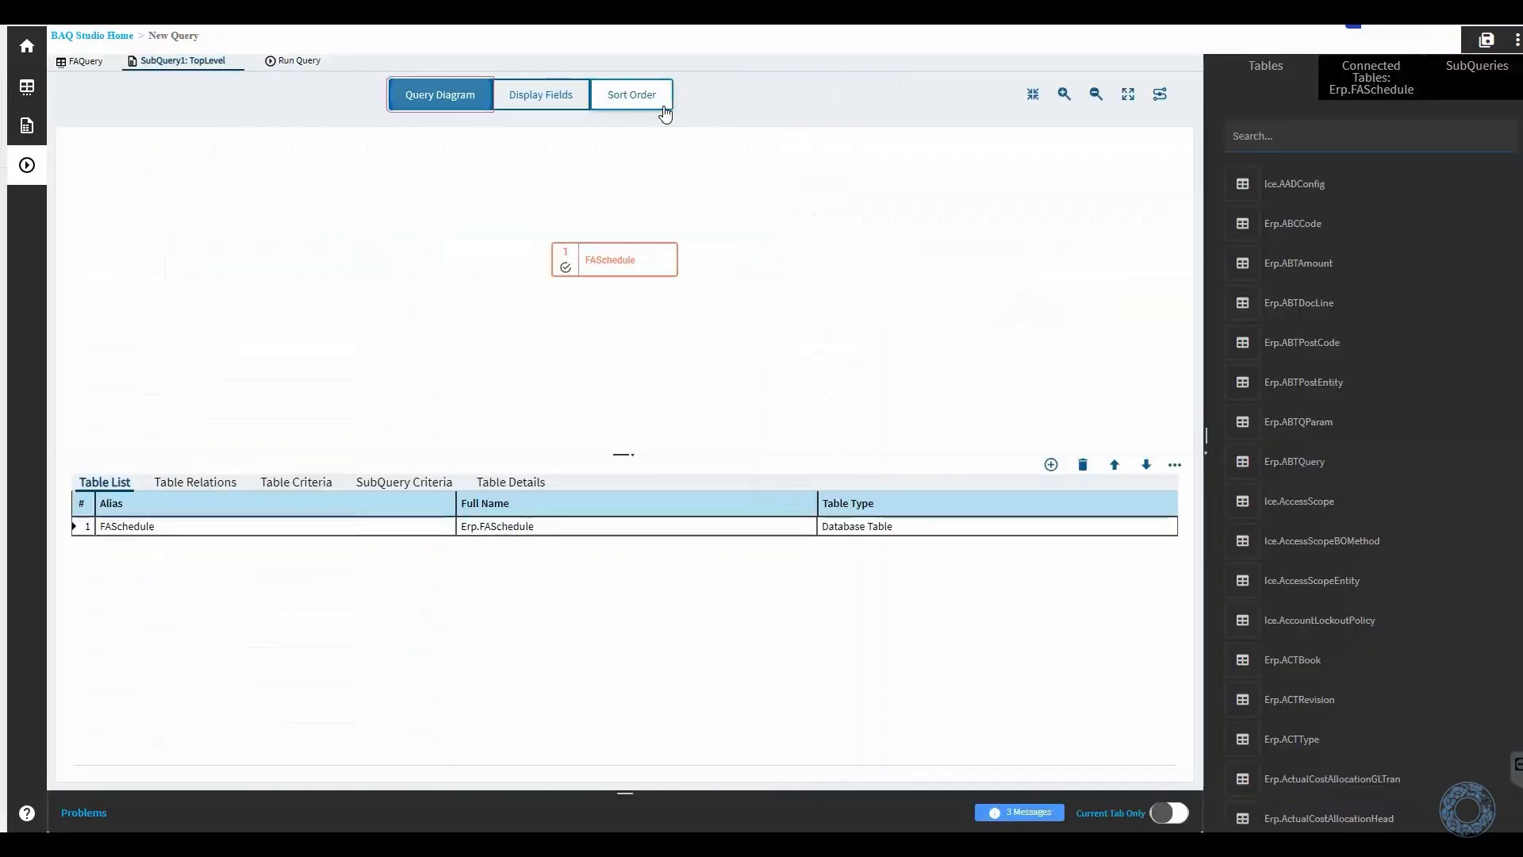
left_click(296, 482)
left_click(78, 602)
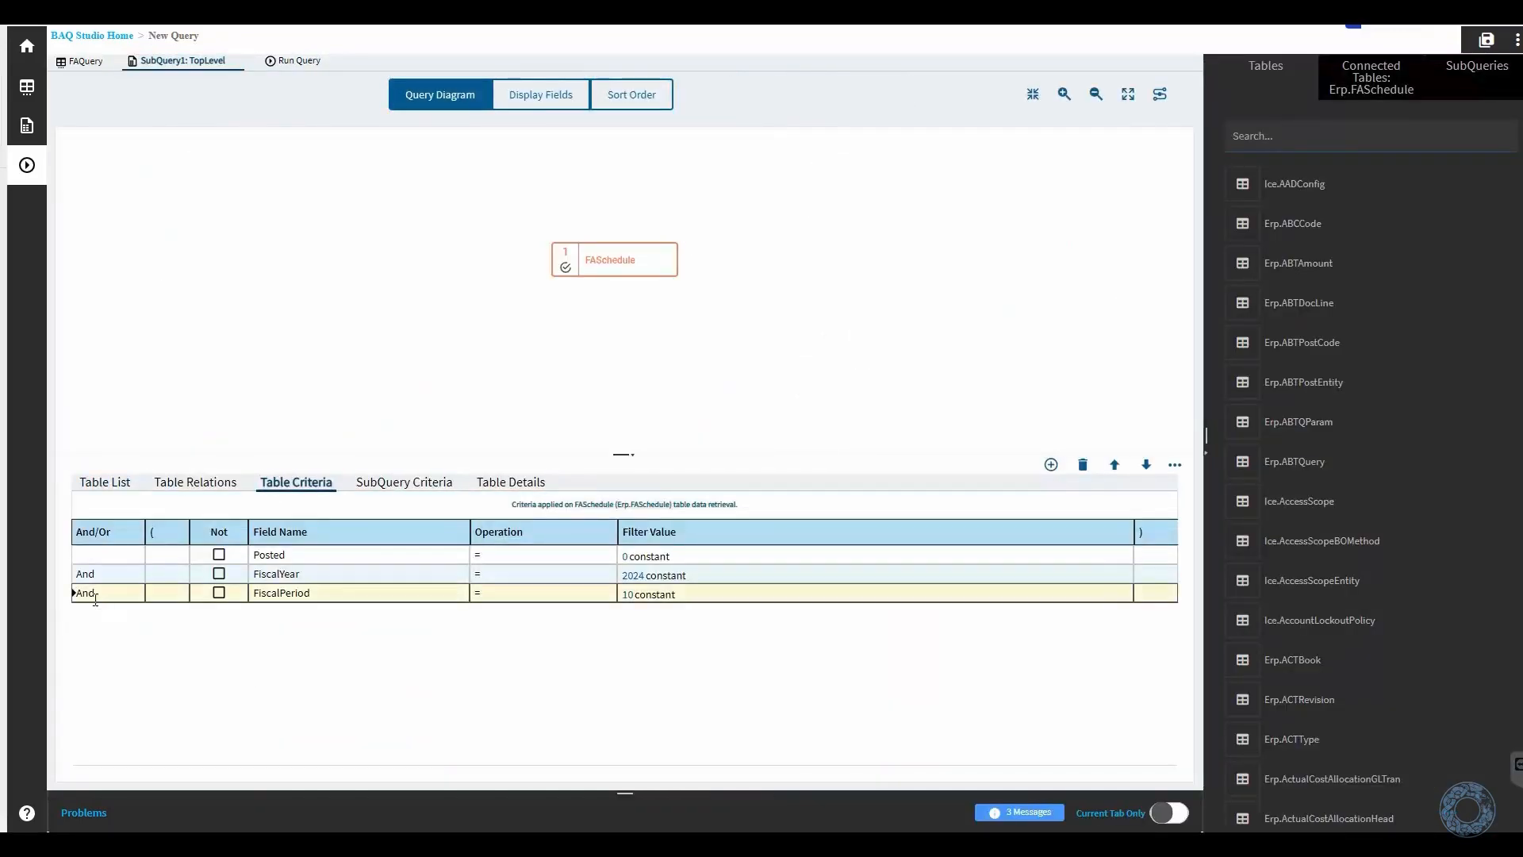
left_click(1083, 465)
left_click(896, 473)
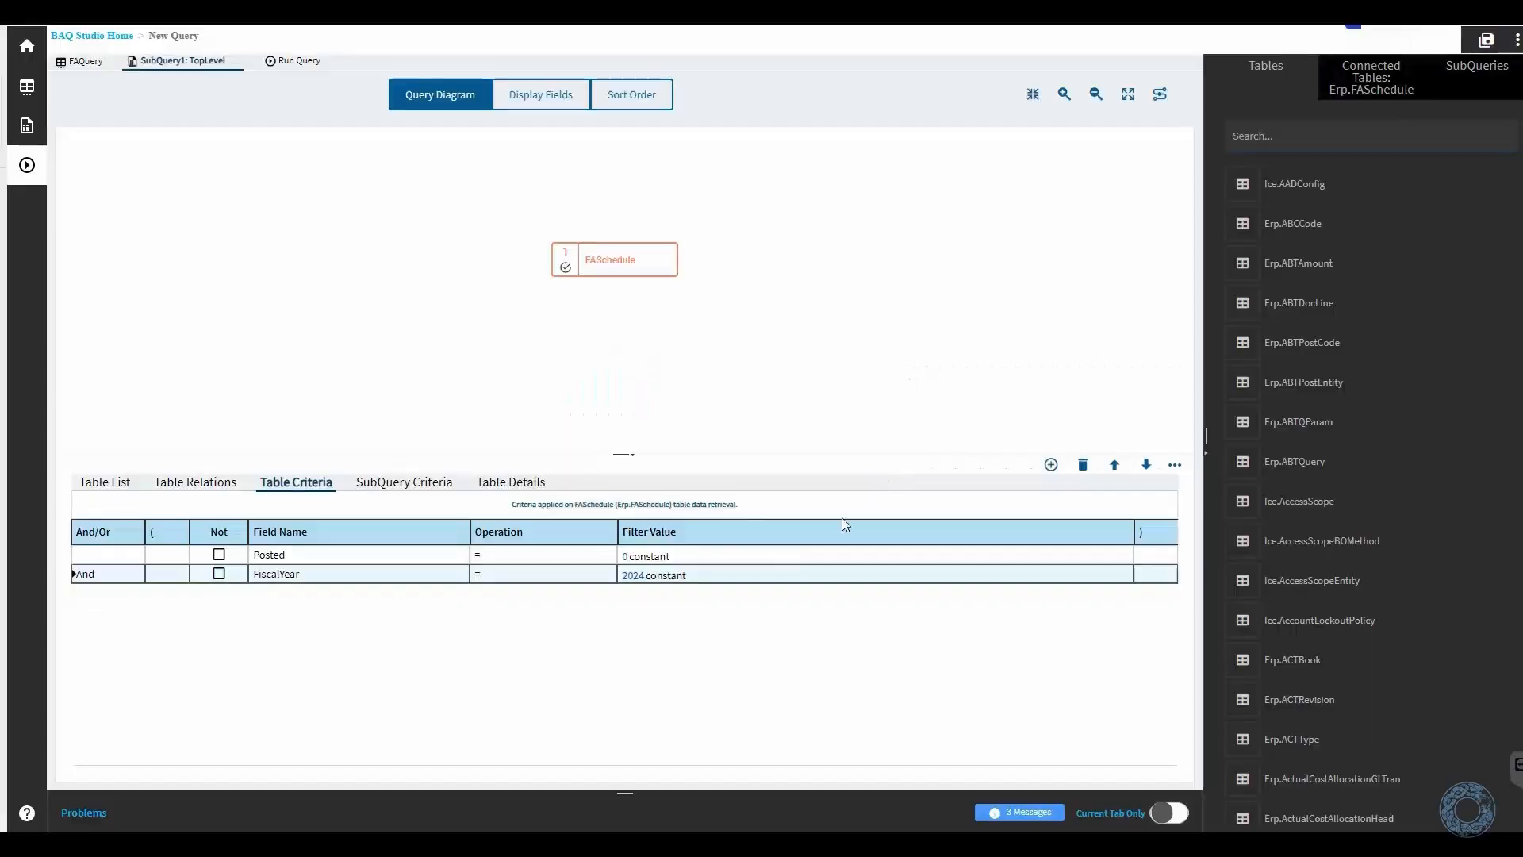
left_click(843, 574)
left_click(1083, 465)
left_click(897, 473)
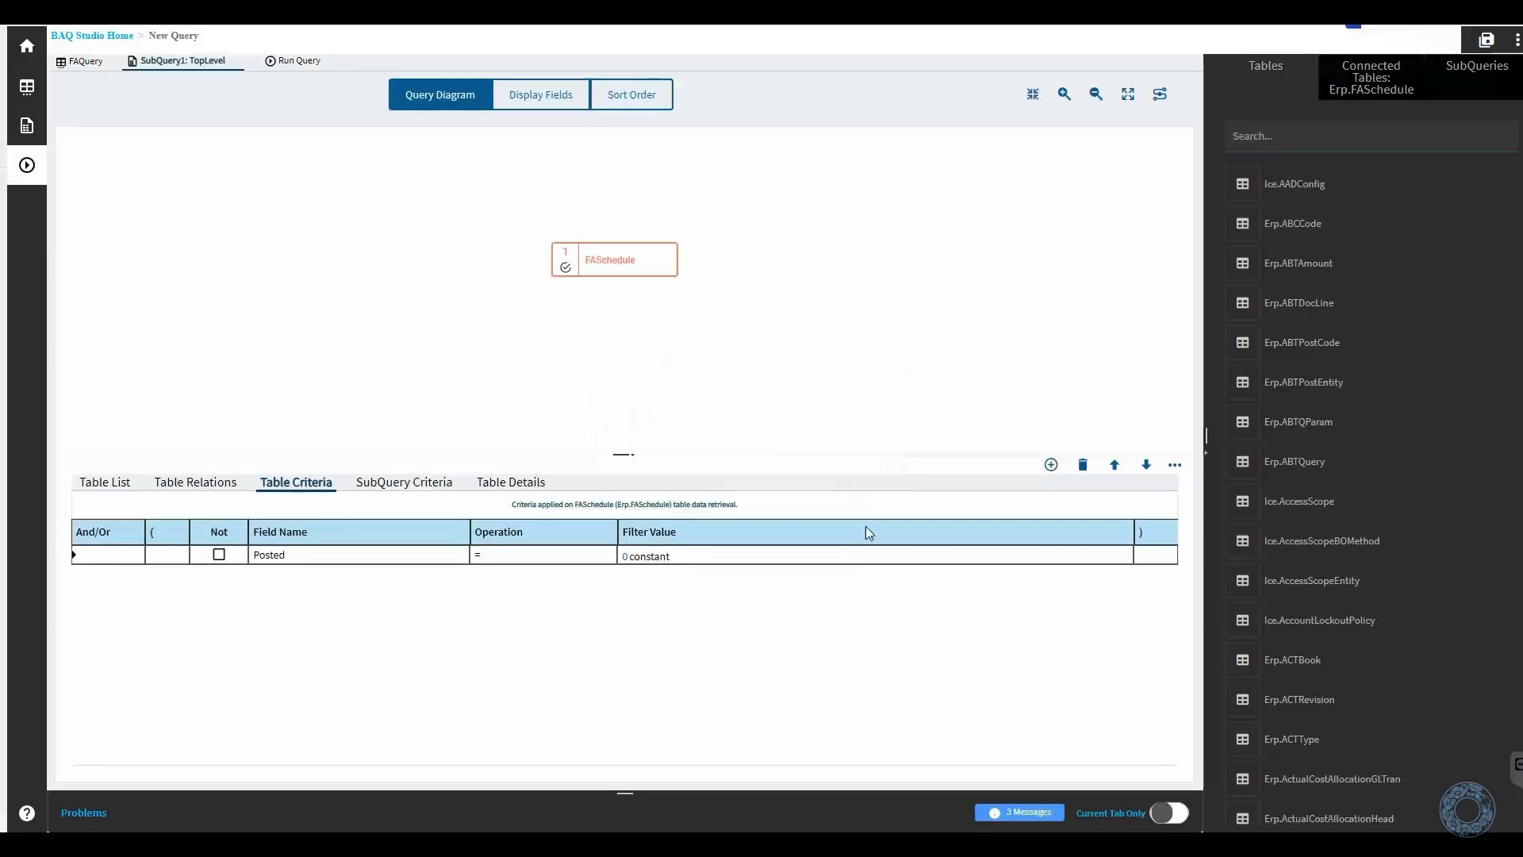
left_click(1083, 465)
left_click(897, 473)
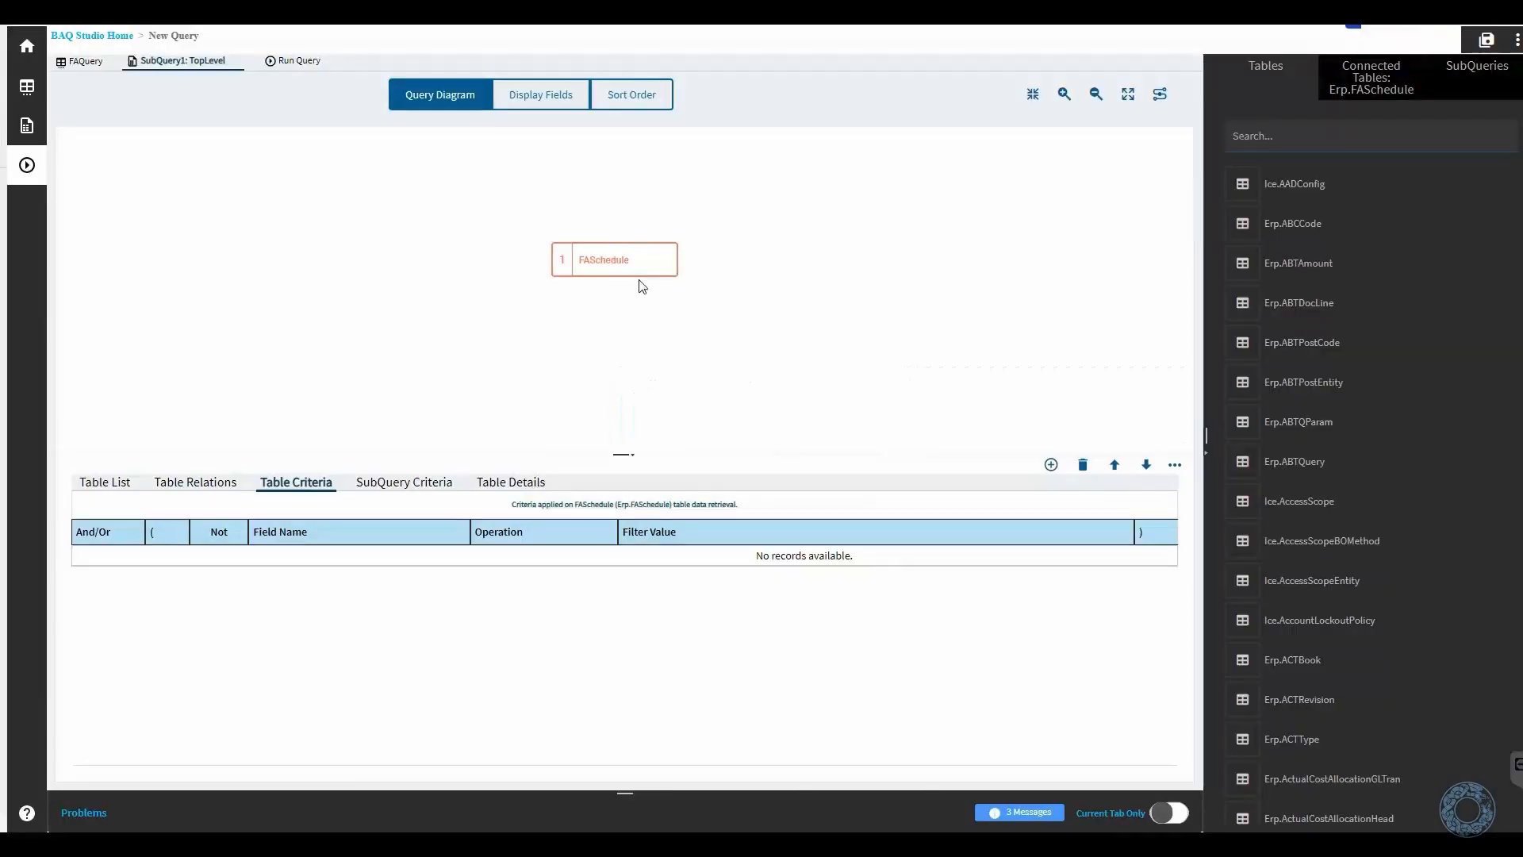
- Remove the FASchedule table from the query diagram
left_click(631, 242)
left_click(605, 229)
left_click(897, 469)
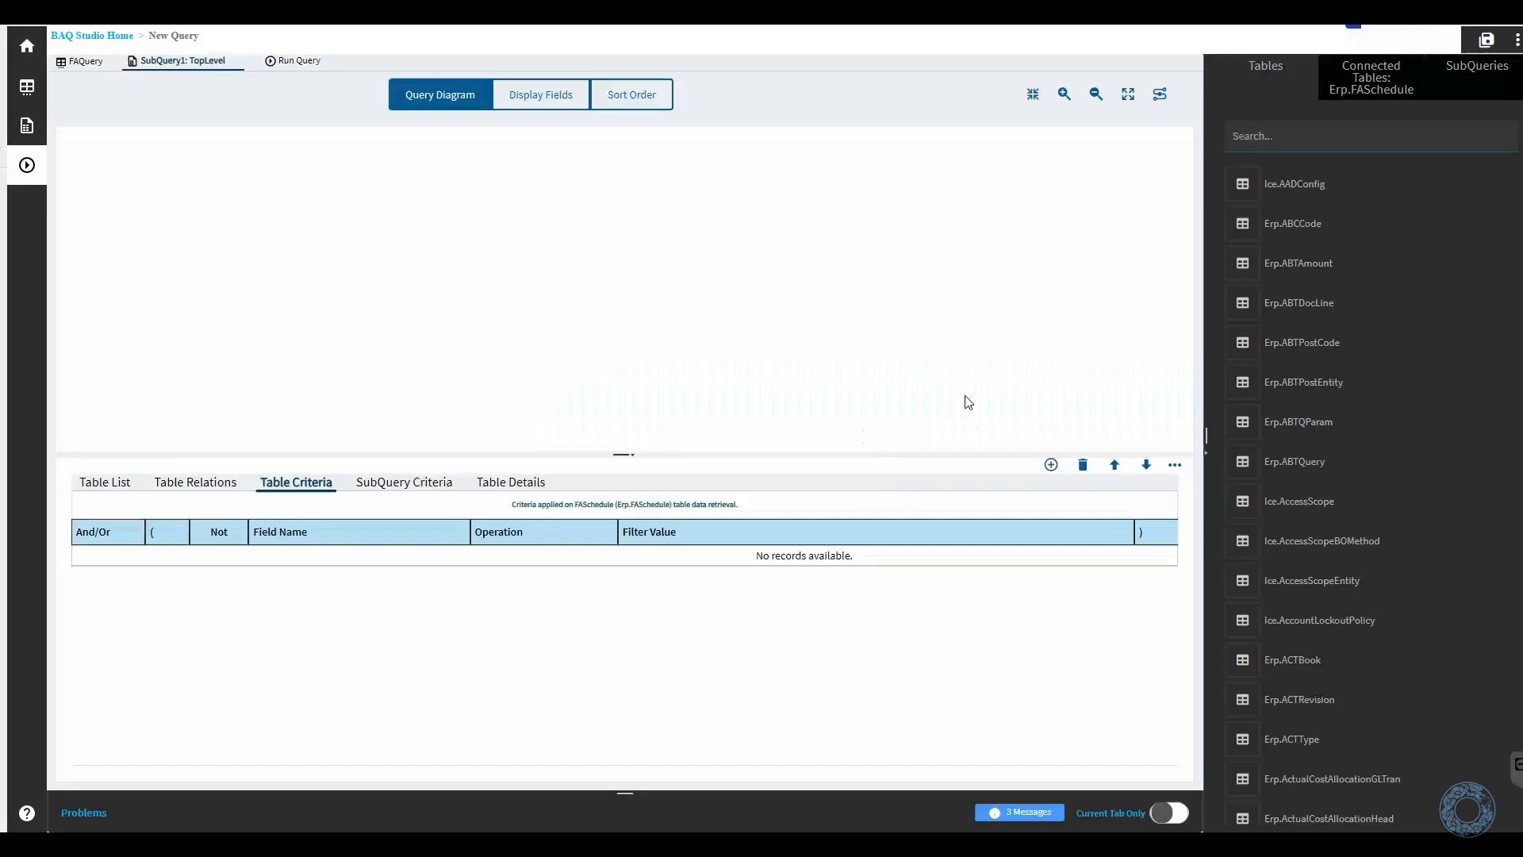
- Find the Erp.FADisposal table with the search text "fad" and add it to the query diagram
left_click(1265, 141)
type("fad")
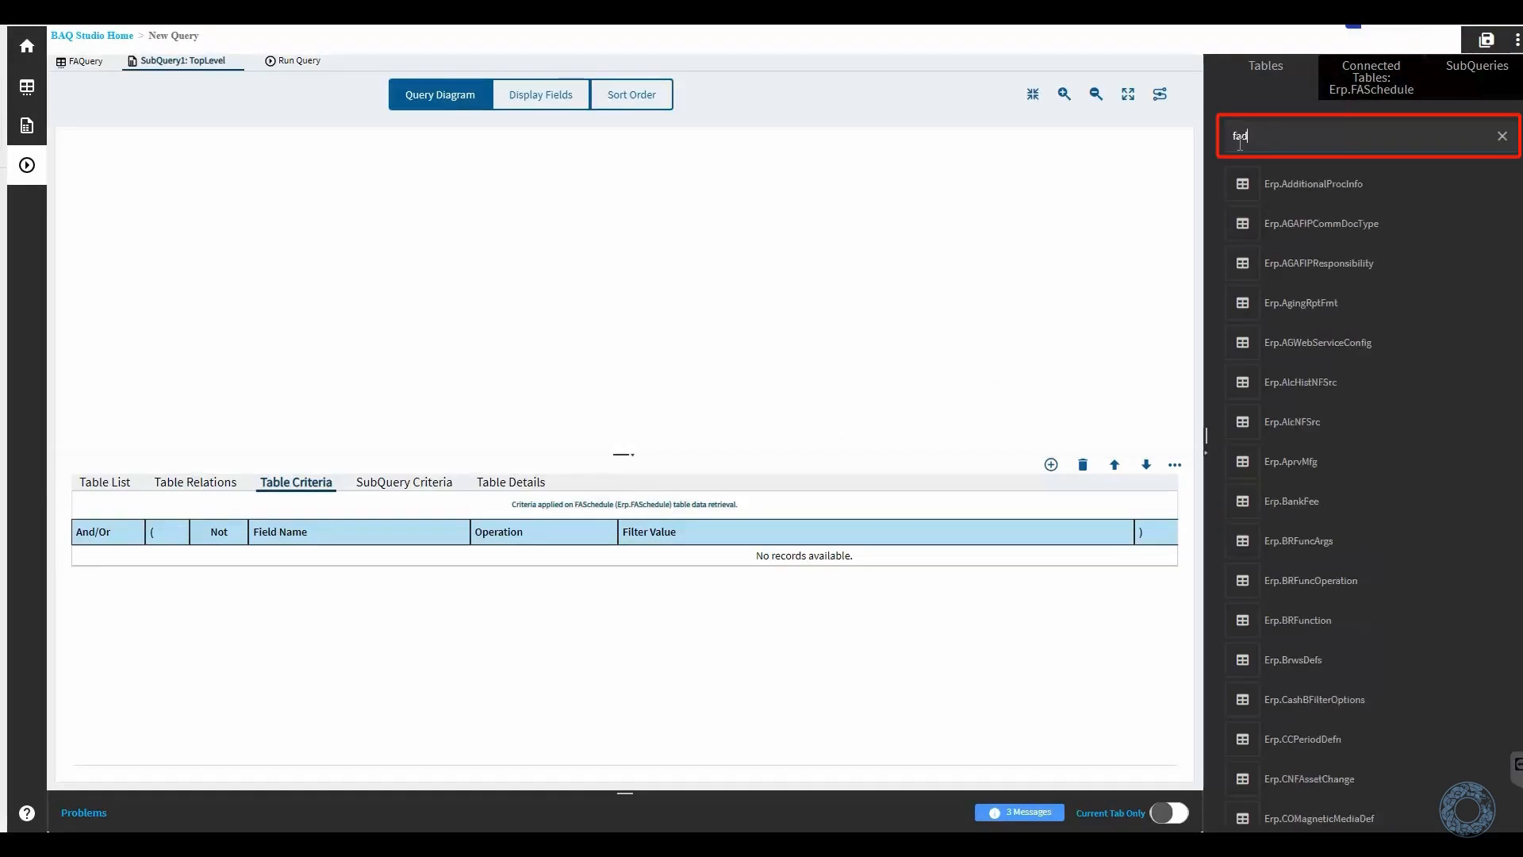
left_click(1260, 195)
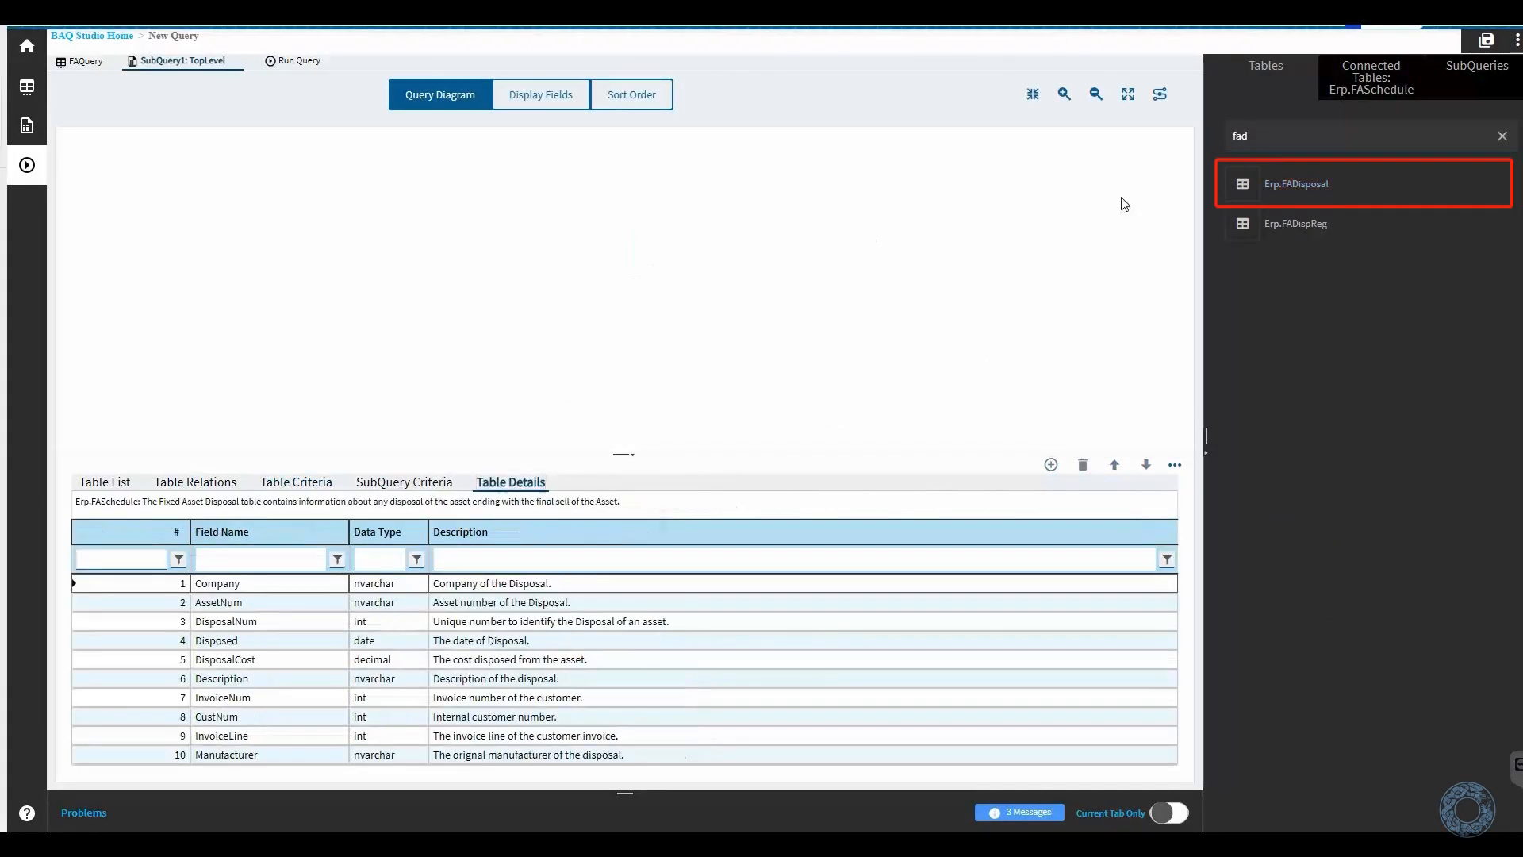
left_click_drag(1223, 187, 616, 280)
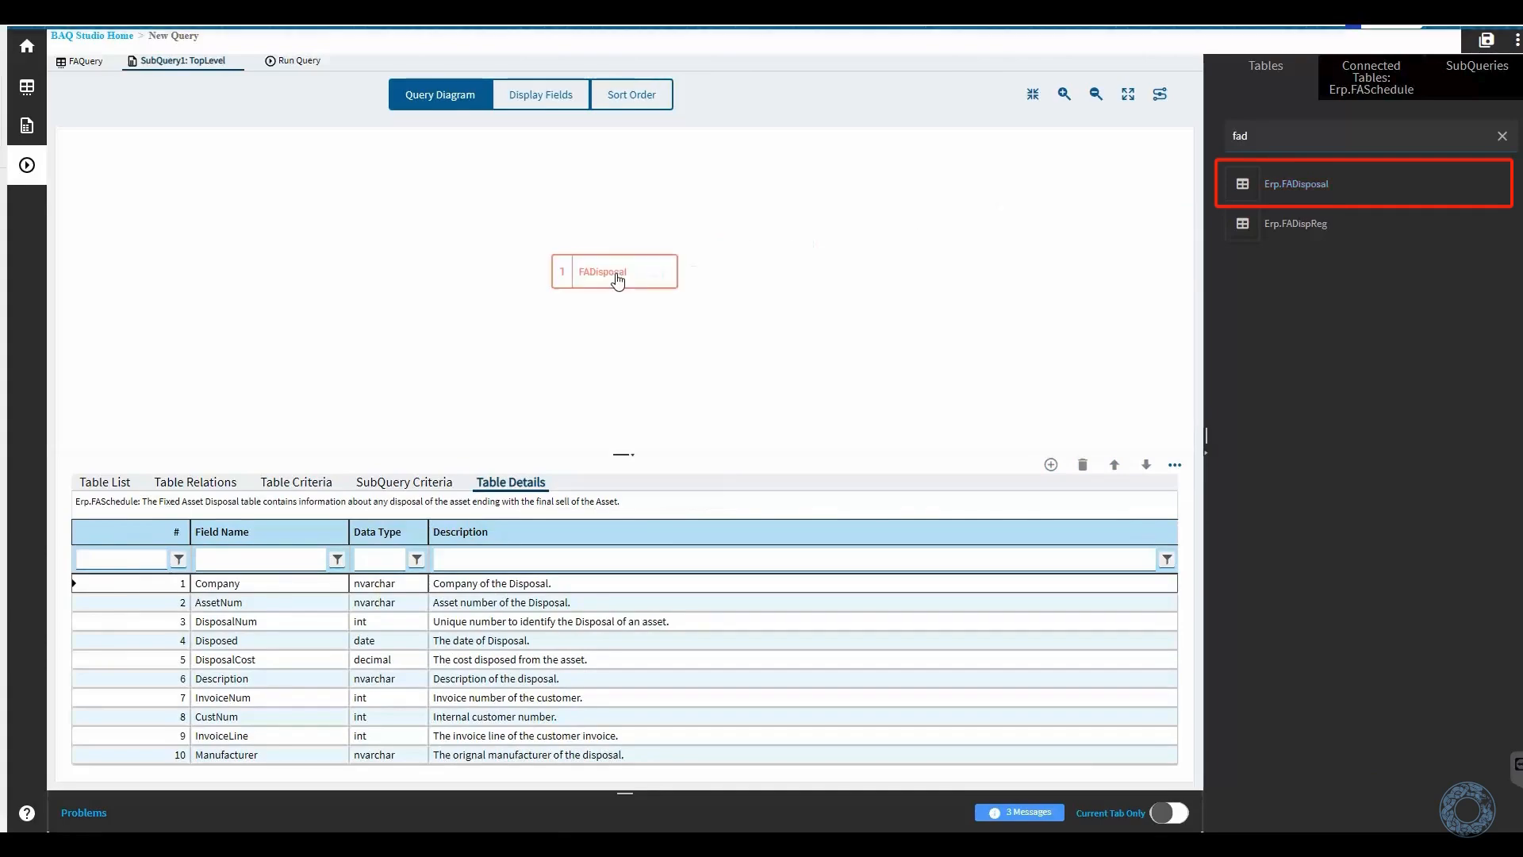
- Add a table criterion on FADisposal requiring Posted to equal the specified constant 0
left_click(303, 485)
left_click(1051, 464)
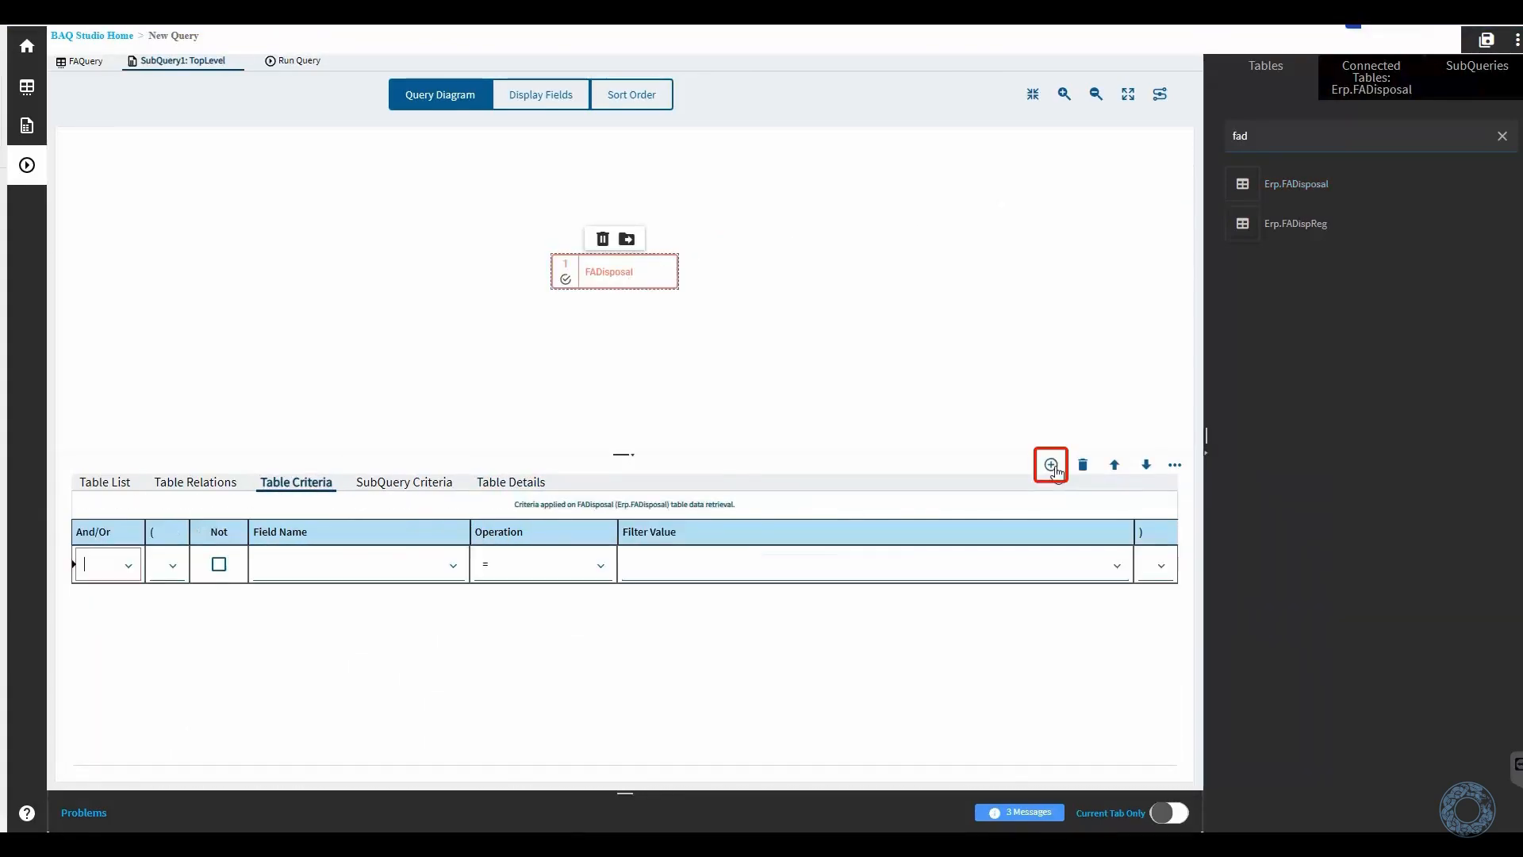
left_click(456, 566)
type("posted")
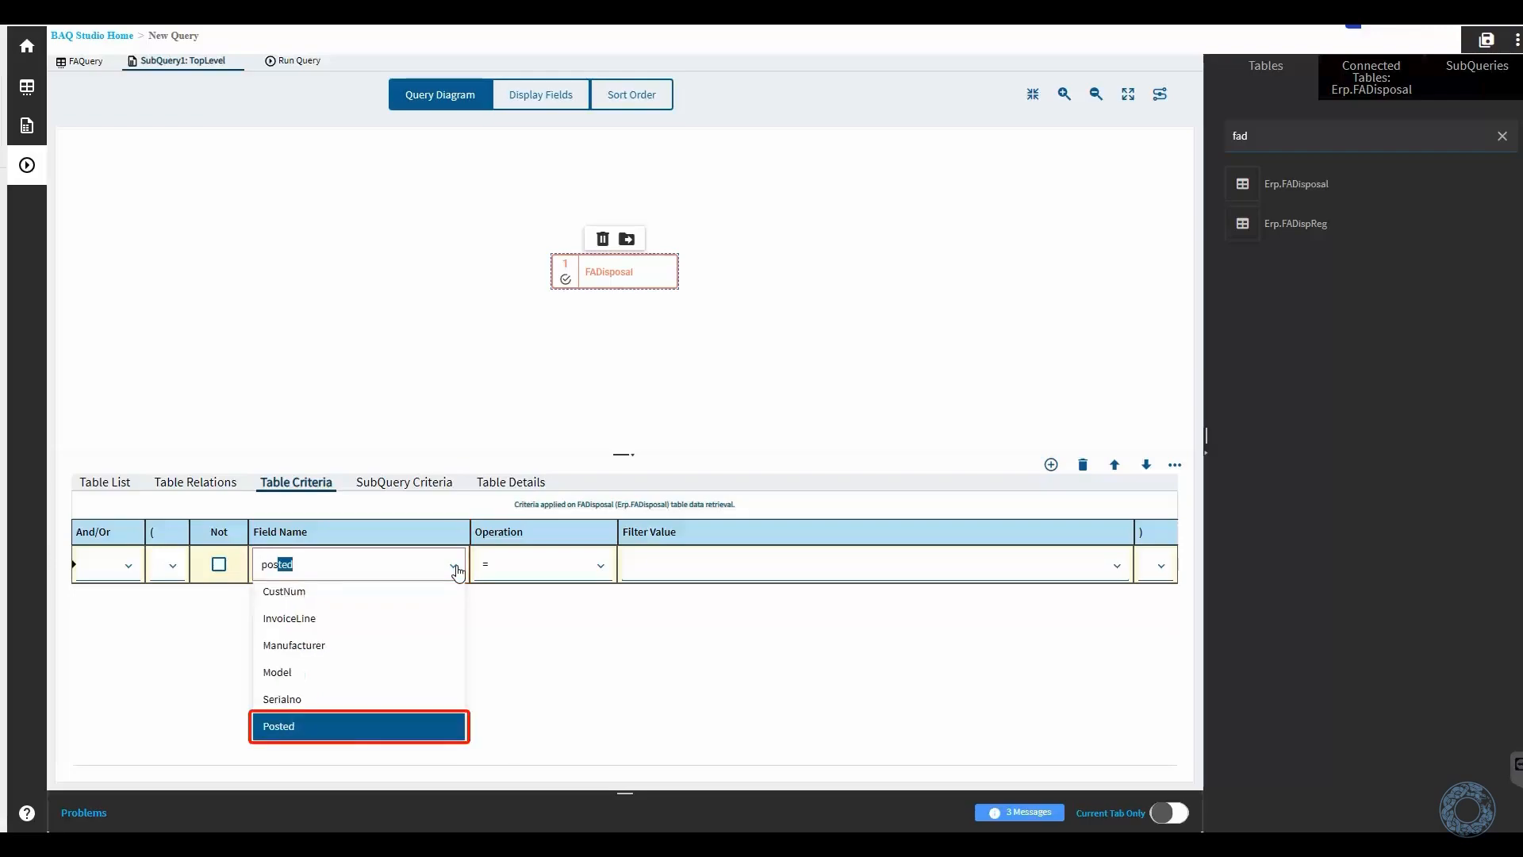
left_click(373, 726)
left_click(702, 577)
left_click(663, 629)
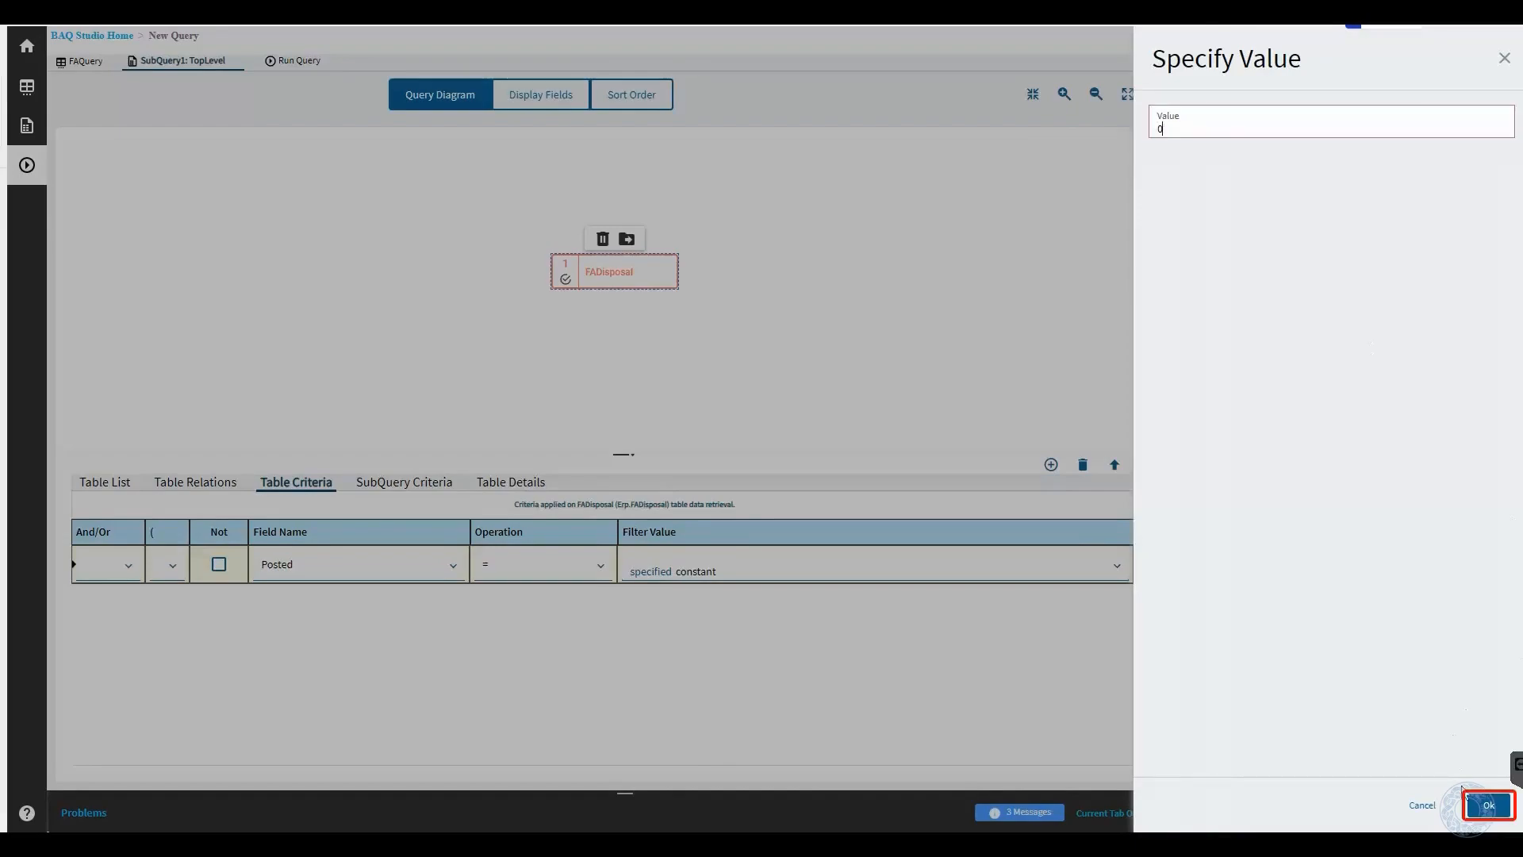
left_click(1488, 805)
- Add FADisposal's AssetNum, DisposalNum, Description, FiscalYear and FiscalPeriod to the display fields and run a test of the query
left_click(566, 101)
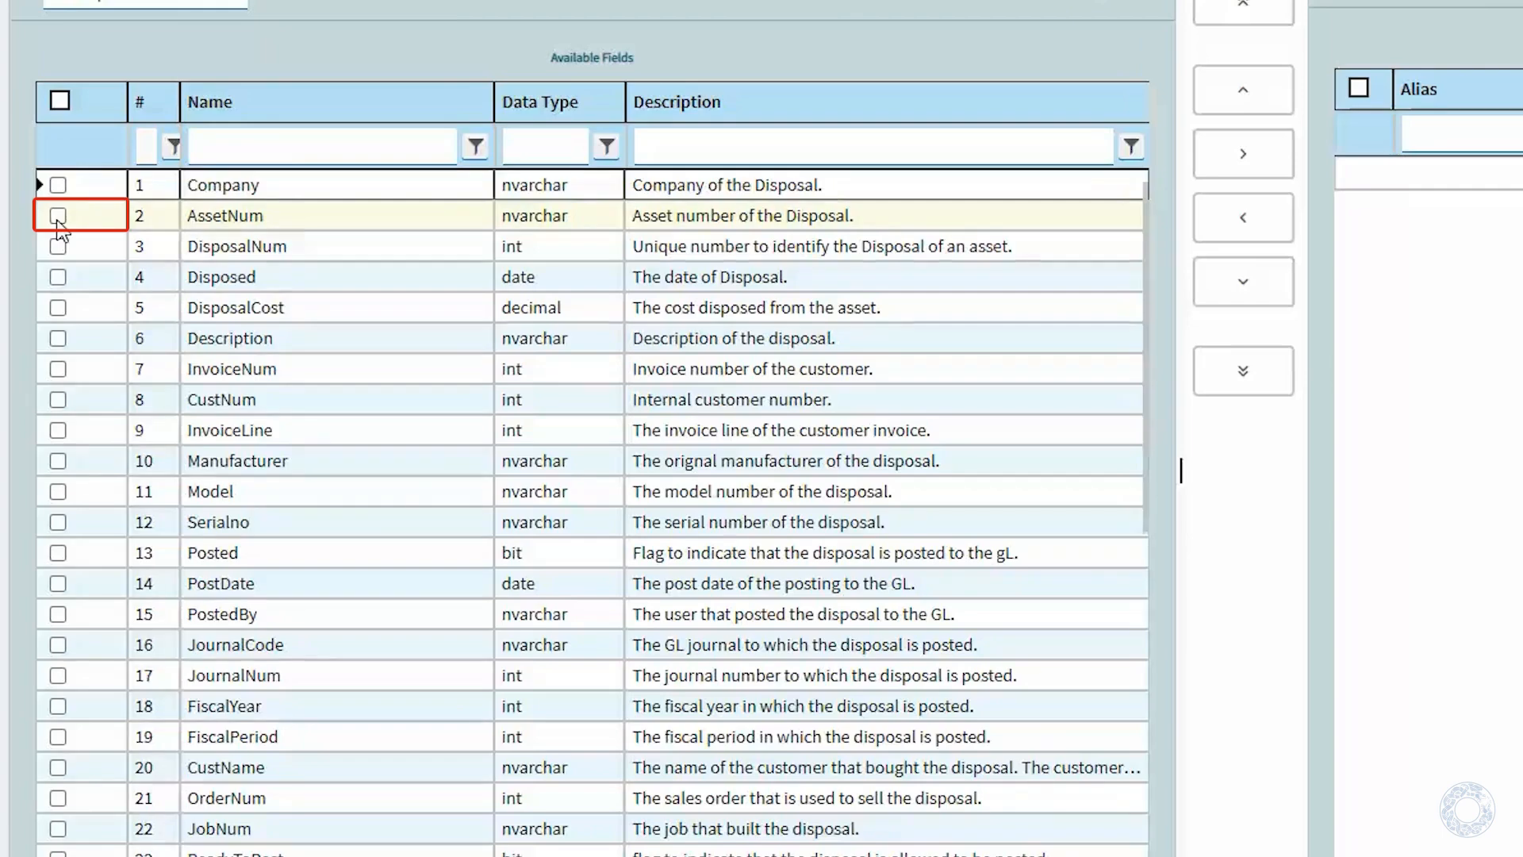
left_click(58, 217)
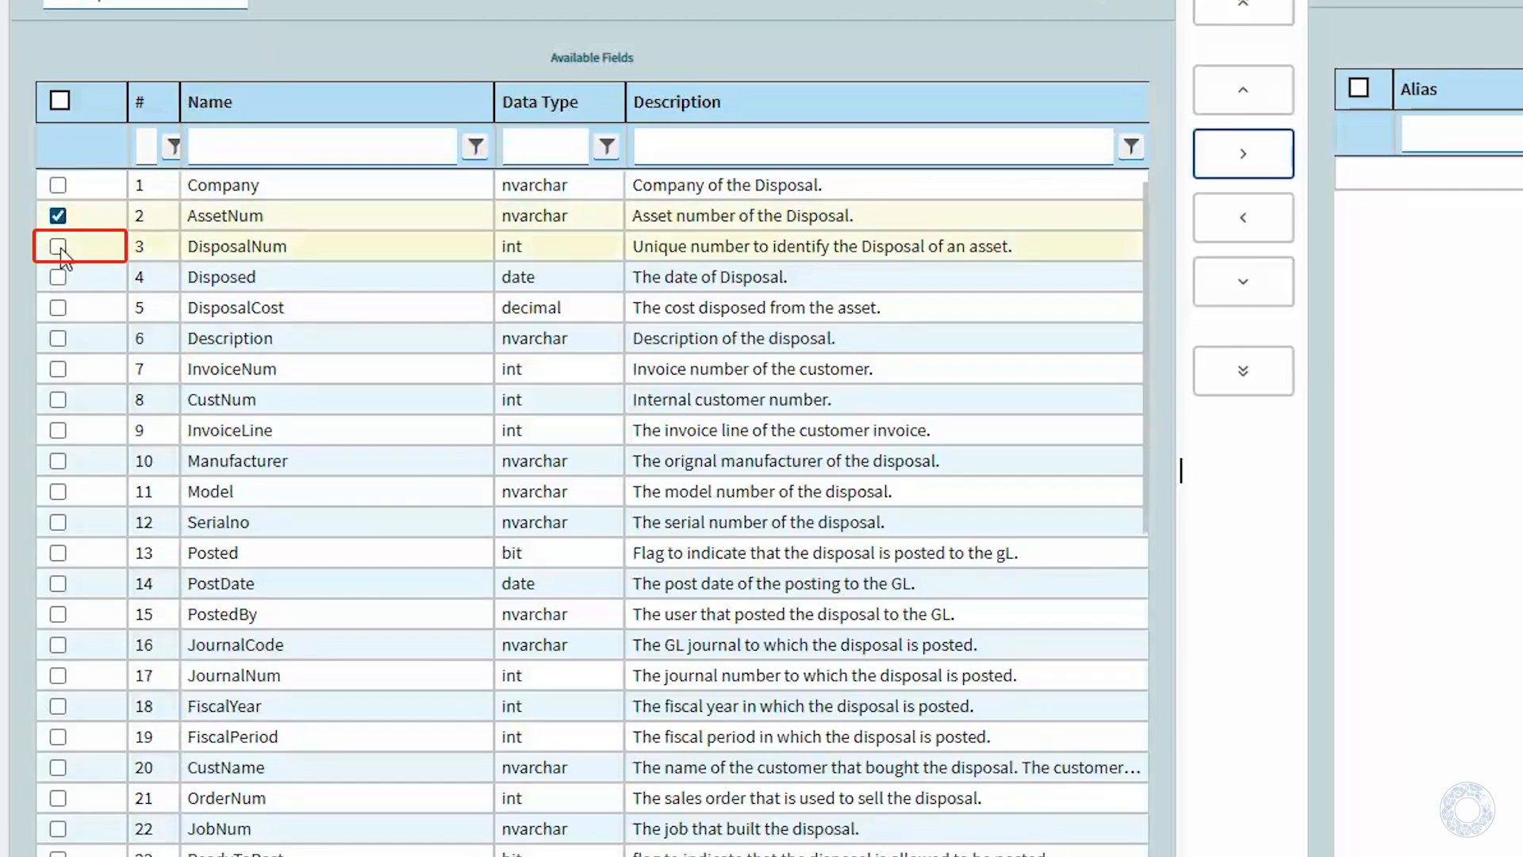
left_click(57, 247)
left_click(57, 339)
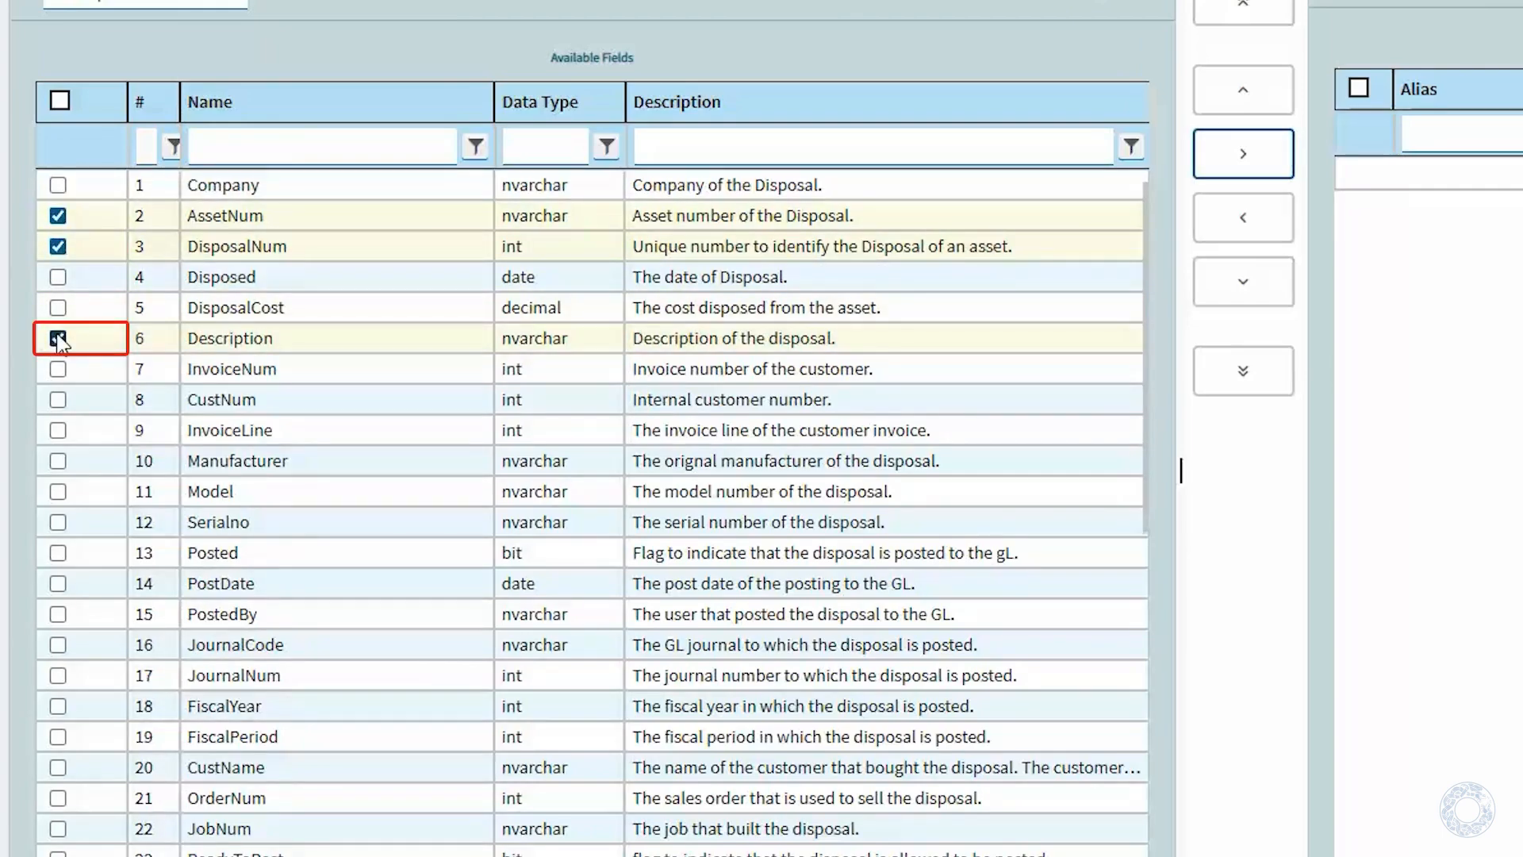
left_click(58, 706)
left_click(58, 737)
left_click(1257, 169)
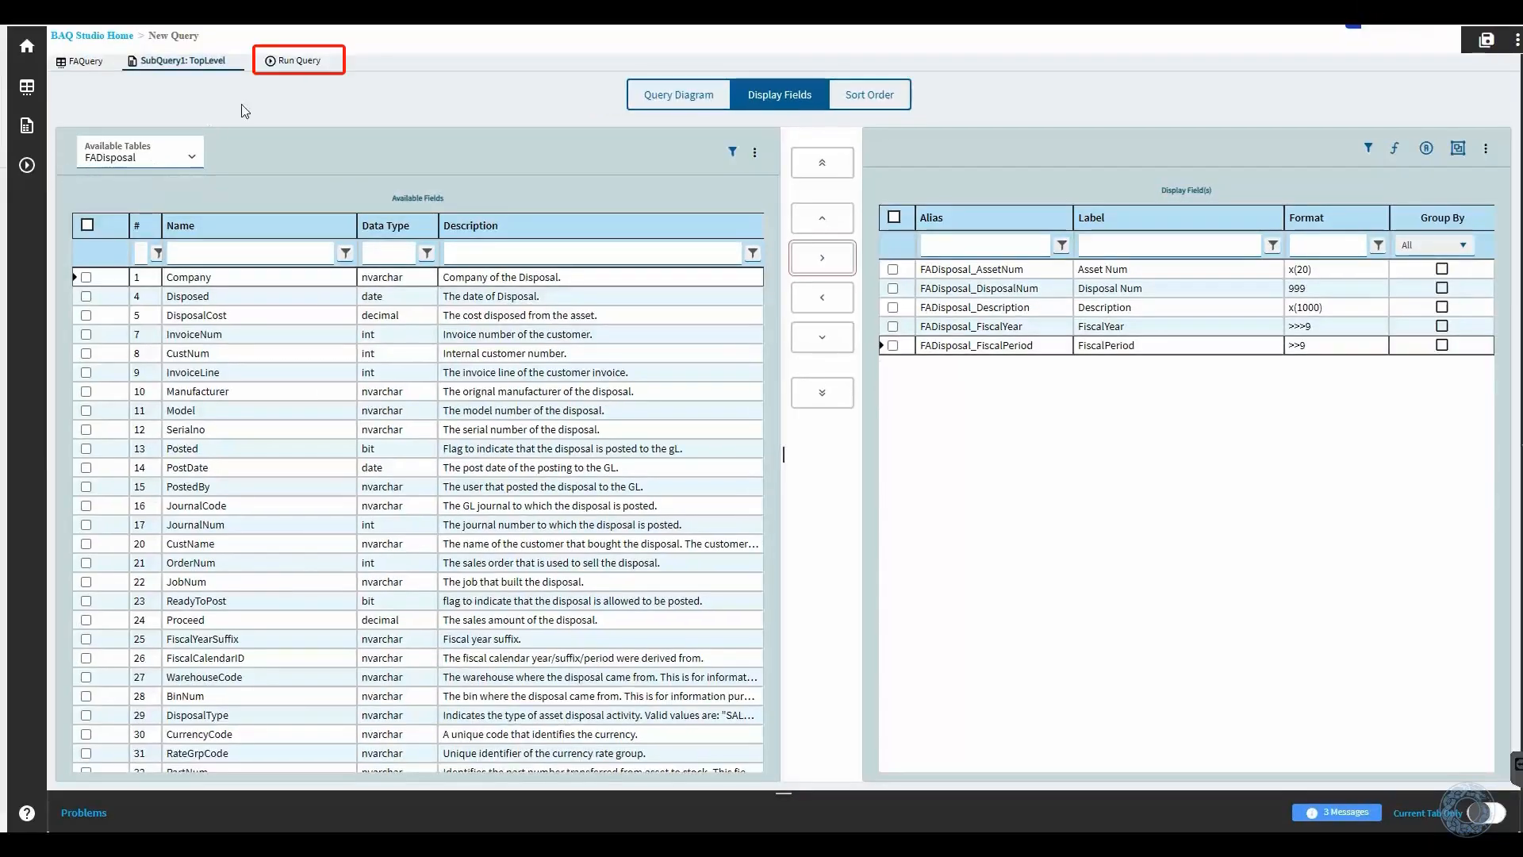
left_click(290, 61)
left_click(451, 116)
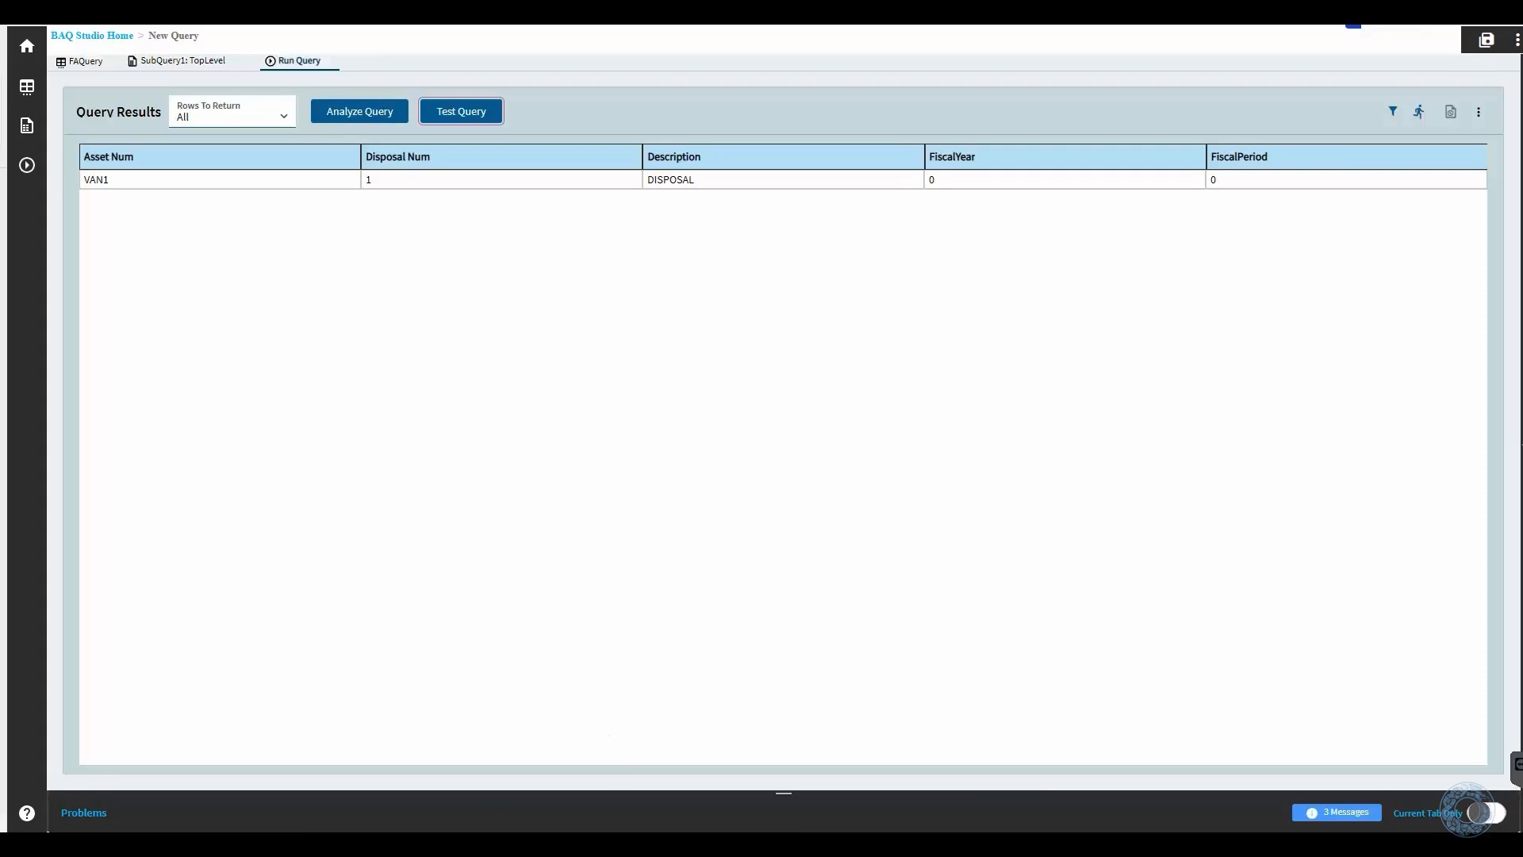
- Switch to Asset Disposal Entry and delete disposal 1 of asset VAN1
left_click(720, 779)
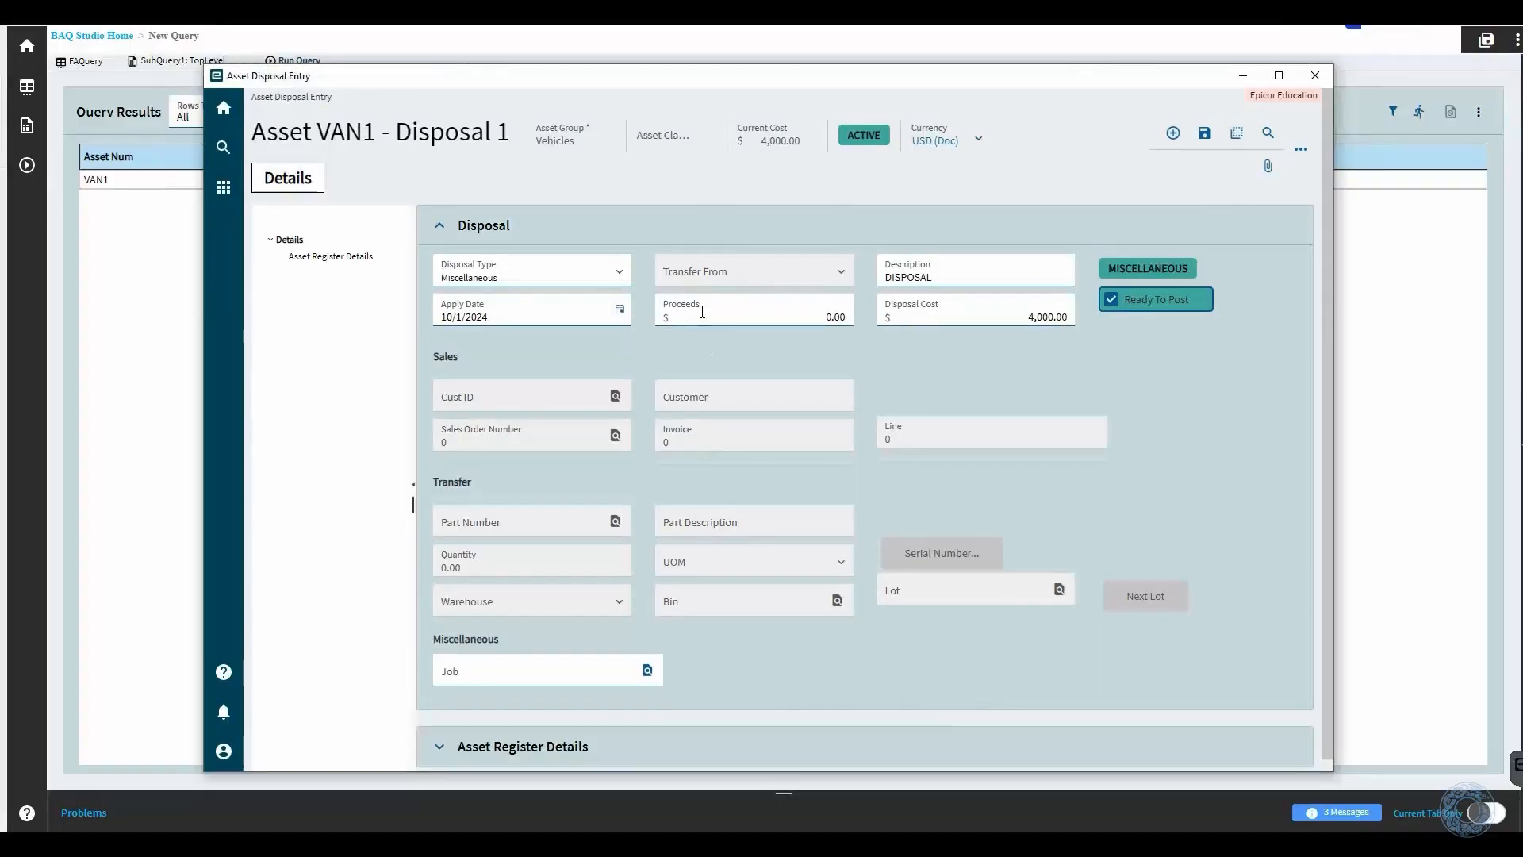
left_click(1301, 149)
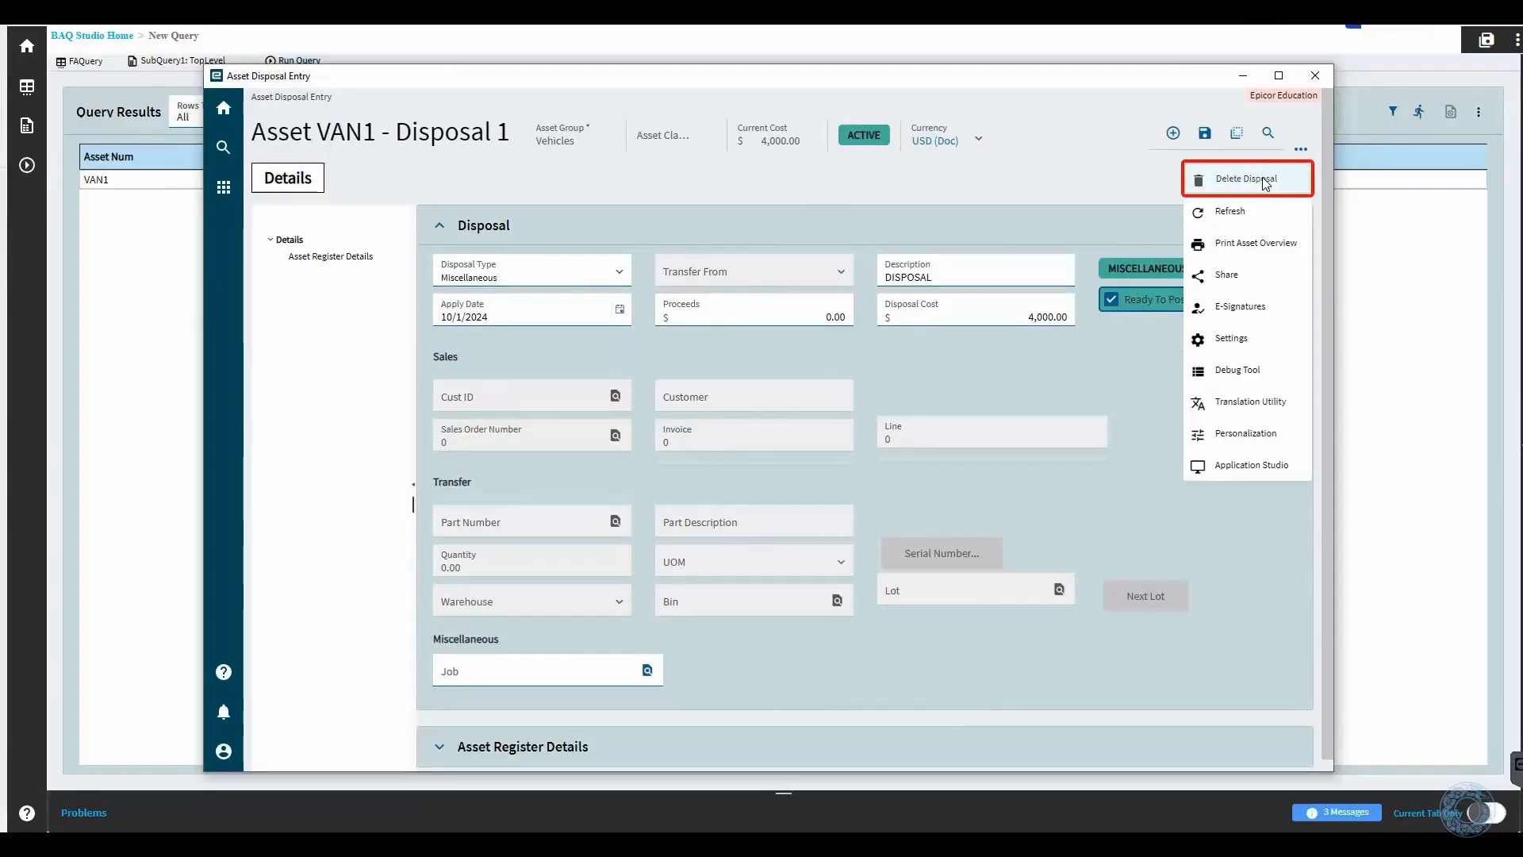
left_click(1263, 178)
left_click(899, 487)
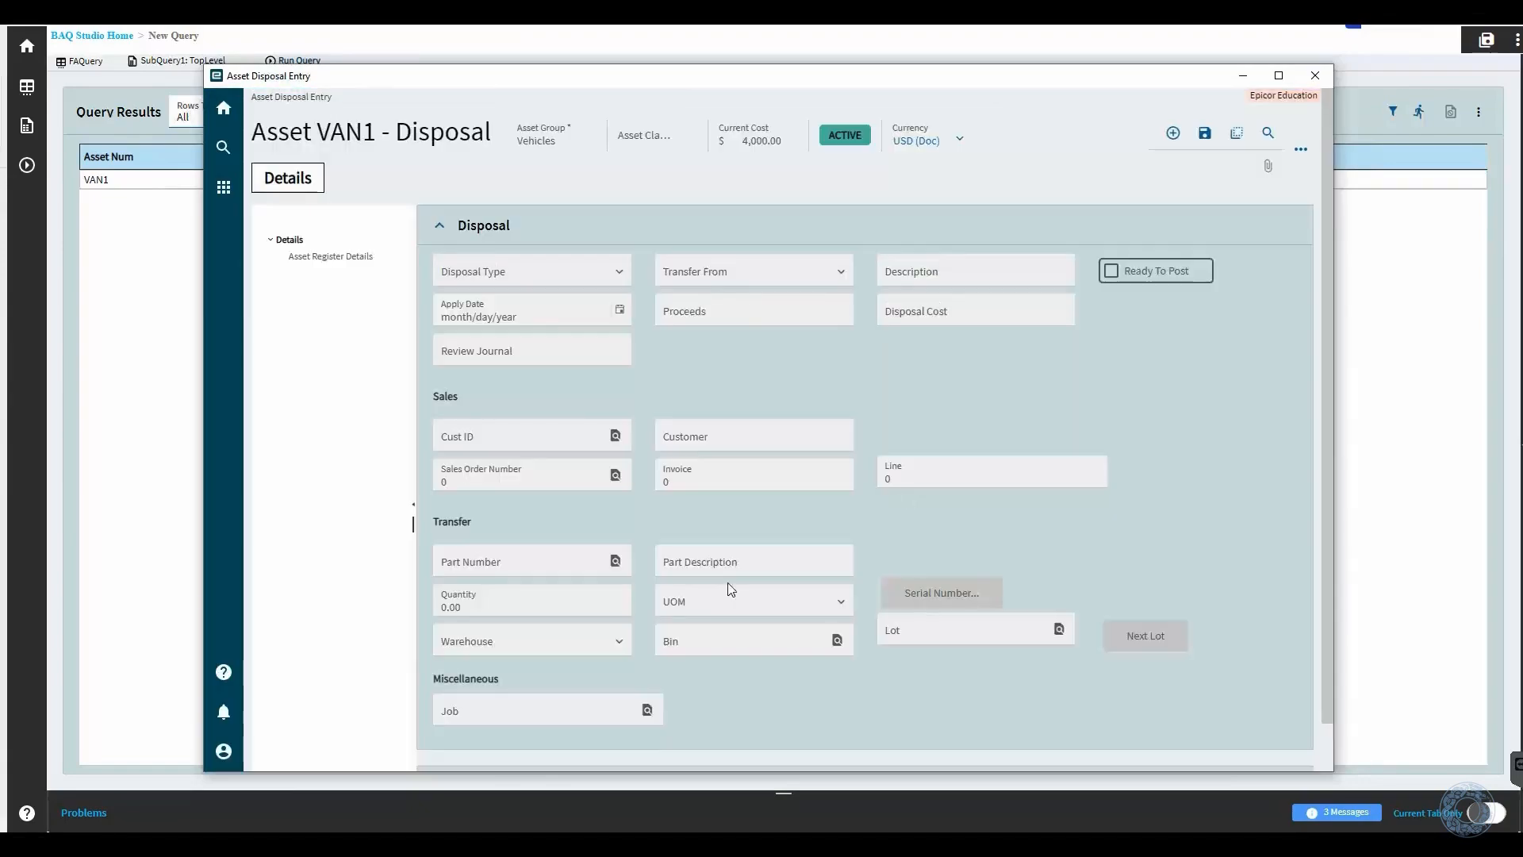
- Switch to Close Asset Period Maintenance and mark fiscal period 10 of 2024 as closed for the Main Asset Register
left_click(612, 776)
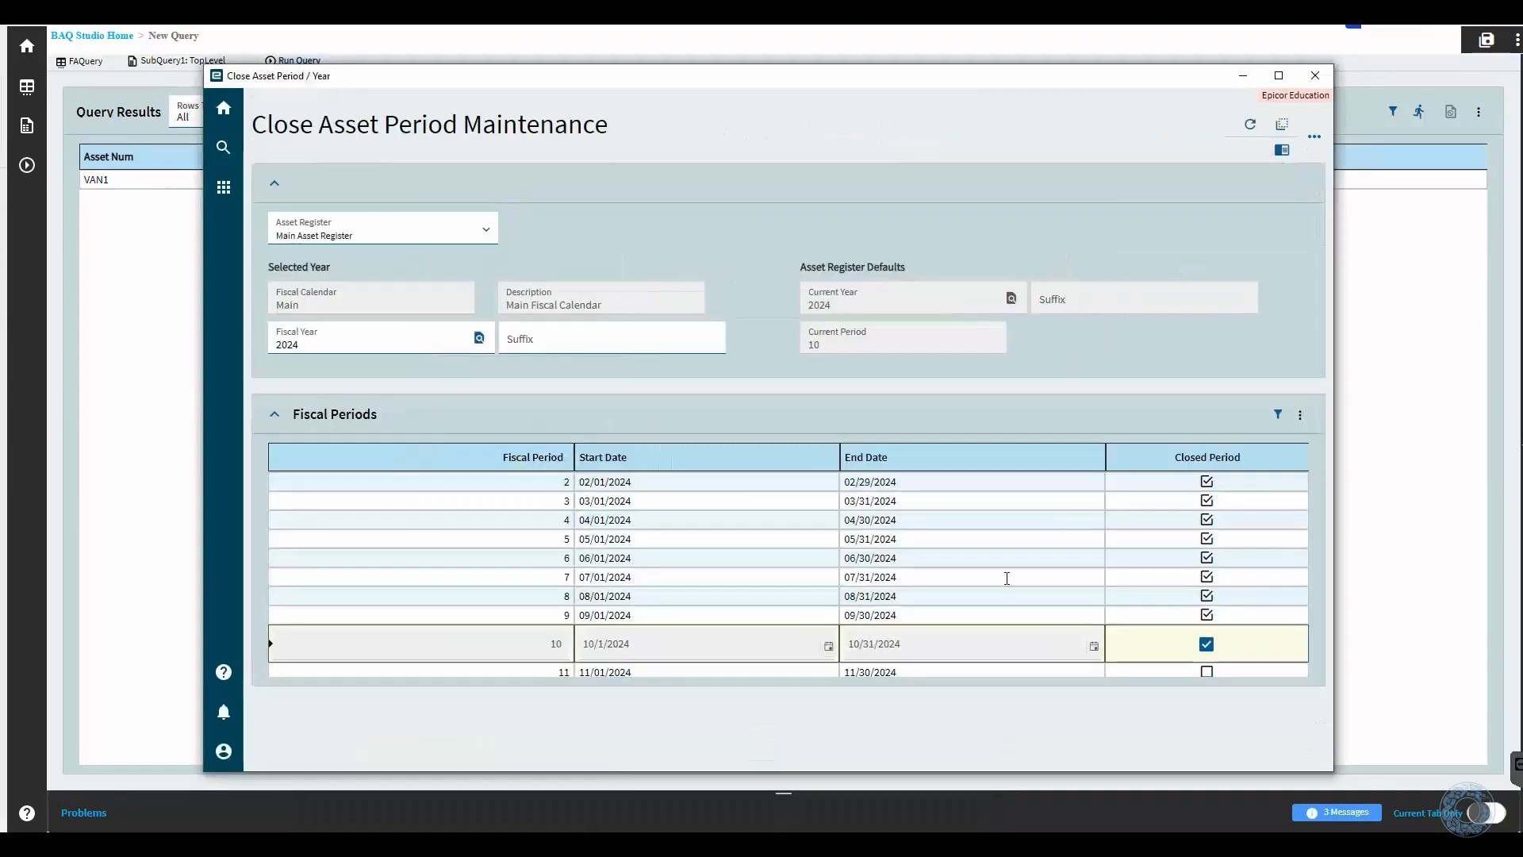
left_click(1200, 639)
left_click(1205, 643)
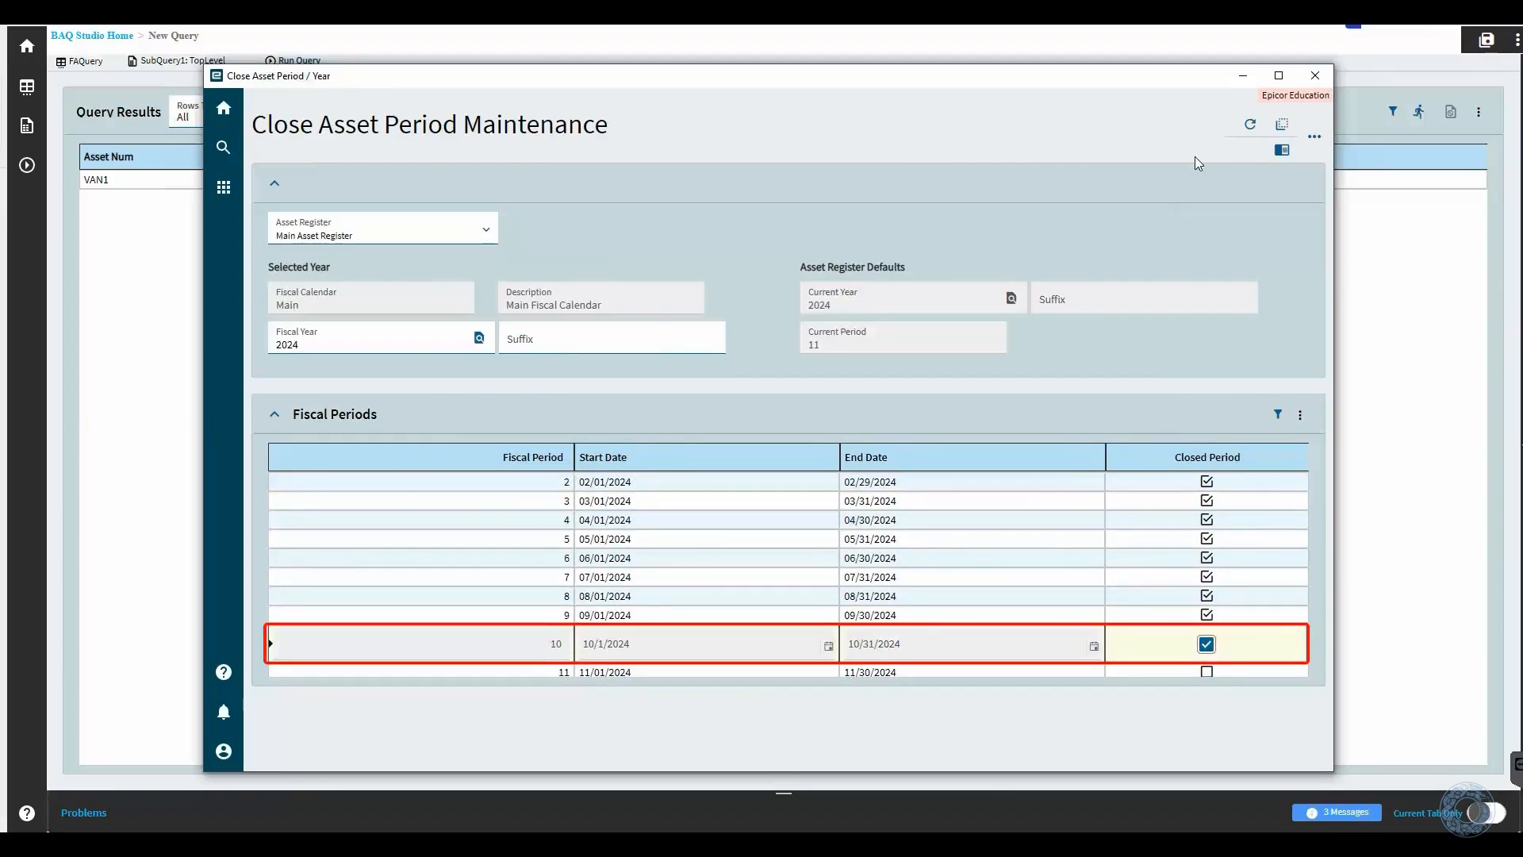